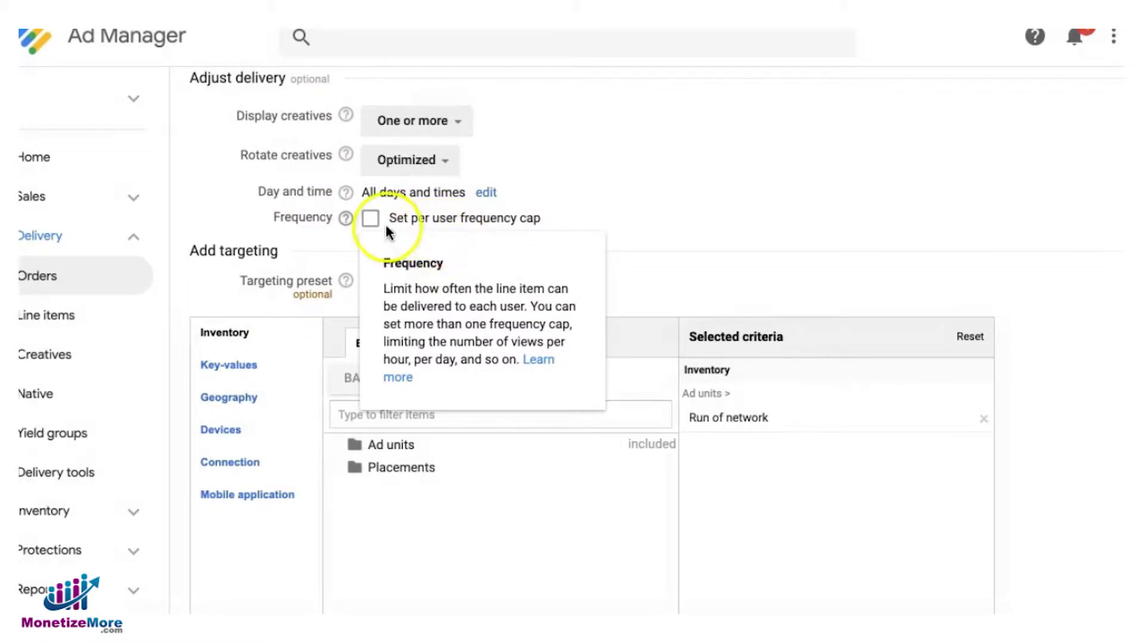
Turn on a per-user frequency cap of 3 impressions per 1 day.
{"action": "left_click", "coordinate": [366, 218]}
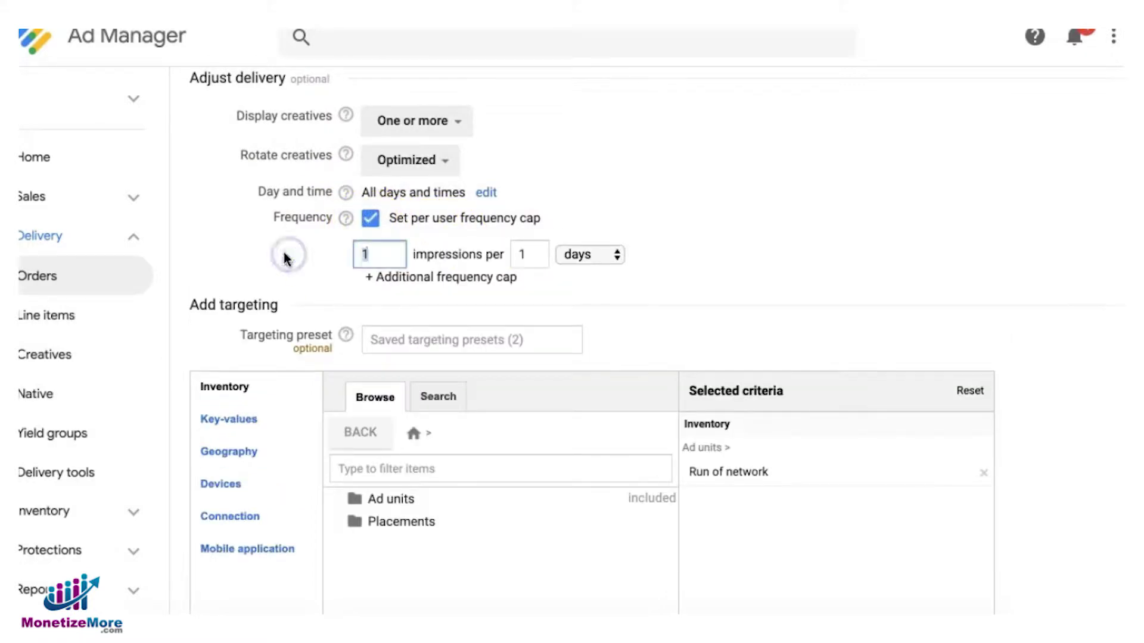
{"action": "type", "text": "3"}
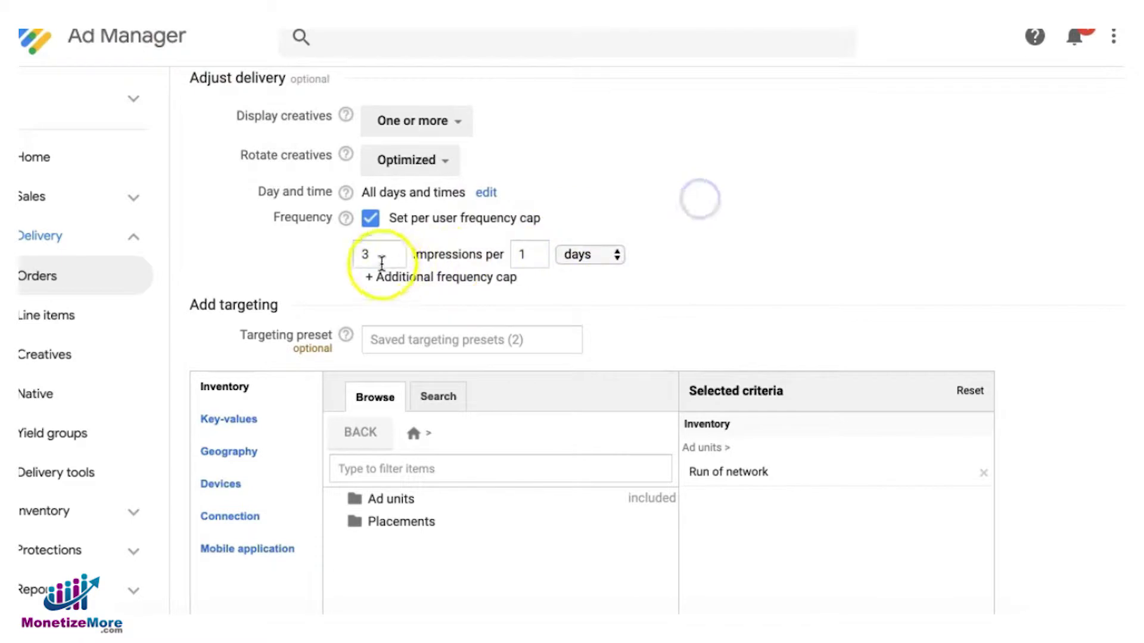
{"action": "left_click_drag", "start_coordinate": [383, 255], "coordinate": [315, 255]}
{"action": "left_click", "coordinate": [314, 254]}
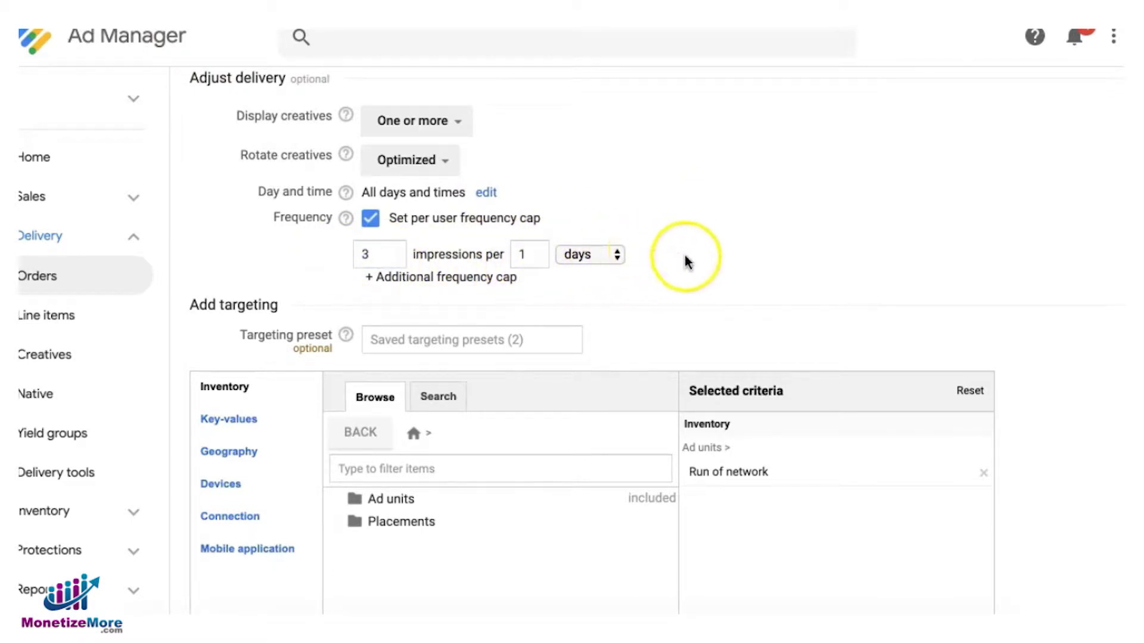
Show the help explanation for the Rotate creatives setting.
{"action": "scroll", "coordinate": [683, 255], "scroll_direction": "up", "scroll_amount": 20}
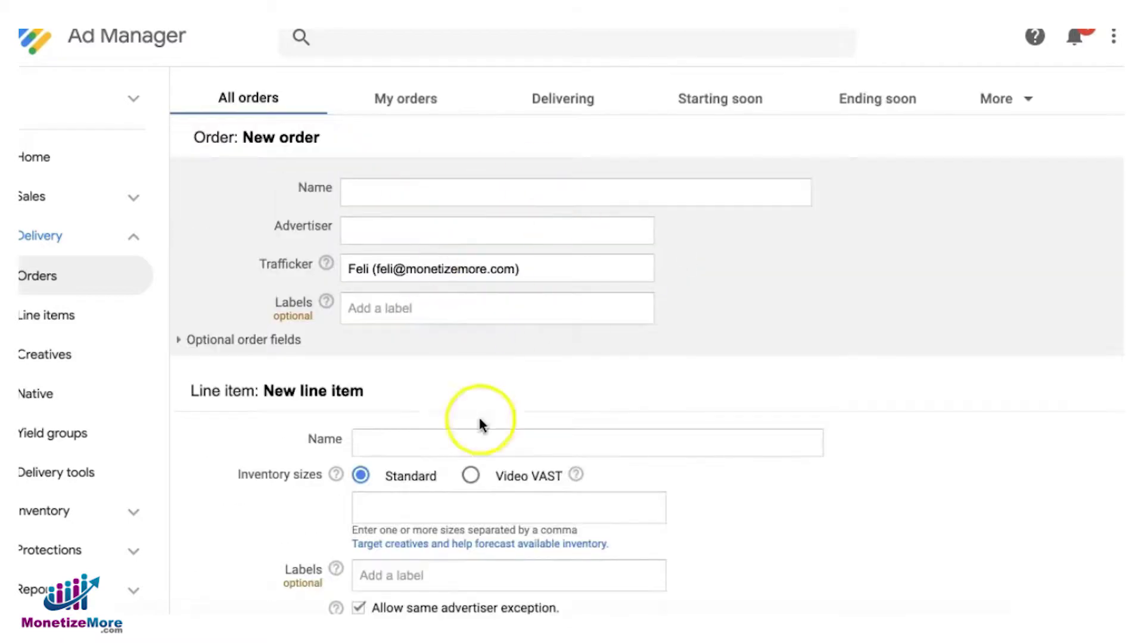
{"action": "scroll", "coordinate": [475, 421], "scroll_direction": "down", "scroll_amount": 5}
{"action": "scroll", "coordinate": [700, 340], "scroll_direction": "down", "scroll_amount": 14}
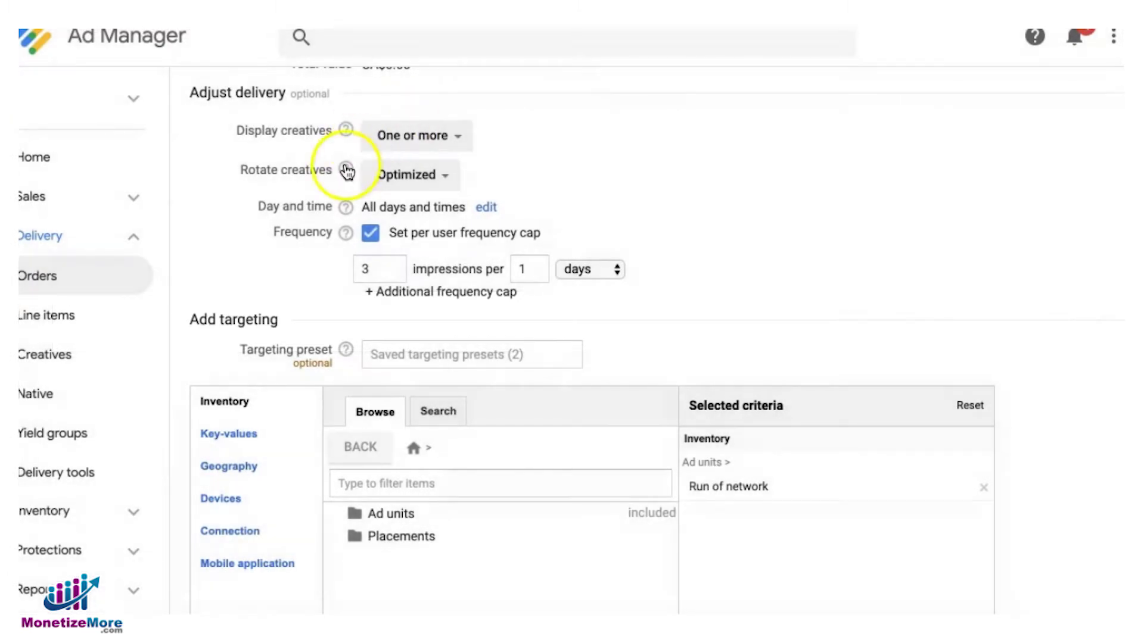
{"action": "left_click", "coordinate": [345, 170]}
Set Monday's day-and-time schedule to run from 5 AM to 9 AM.
{"action": "left_click", "coordinate": [666, 205]}
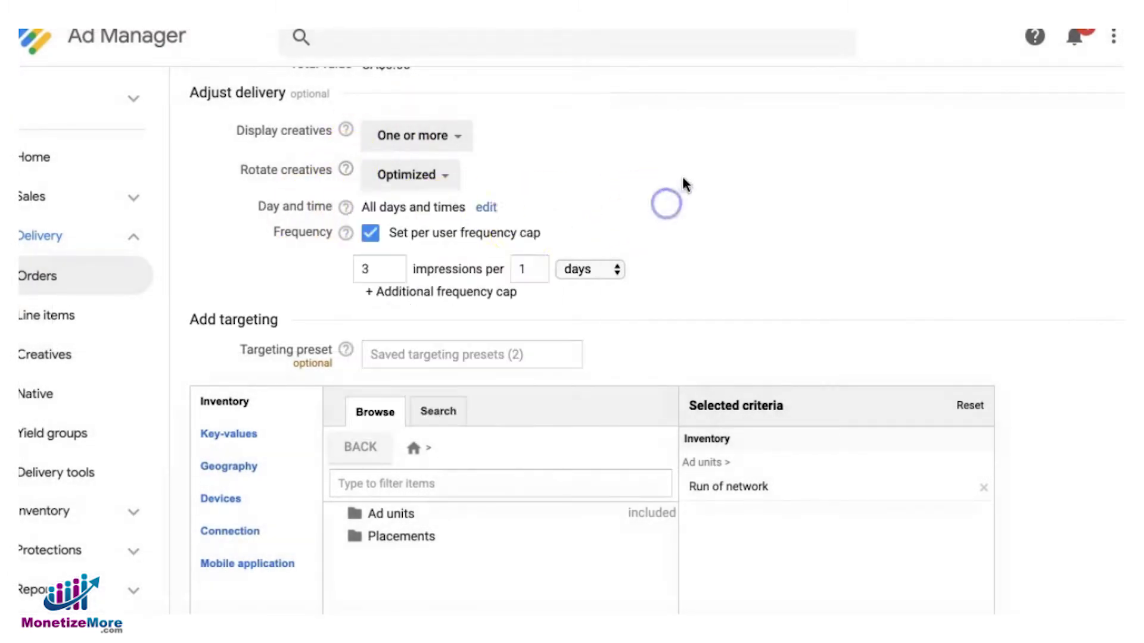
{"action": "left_click", "coordinate": [486, 208]}
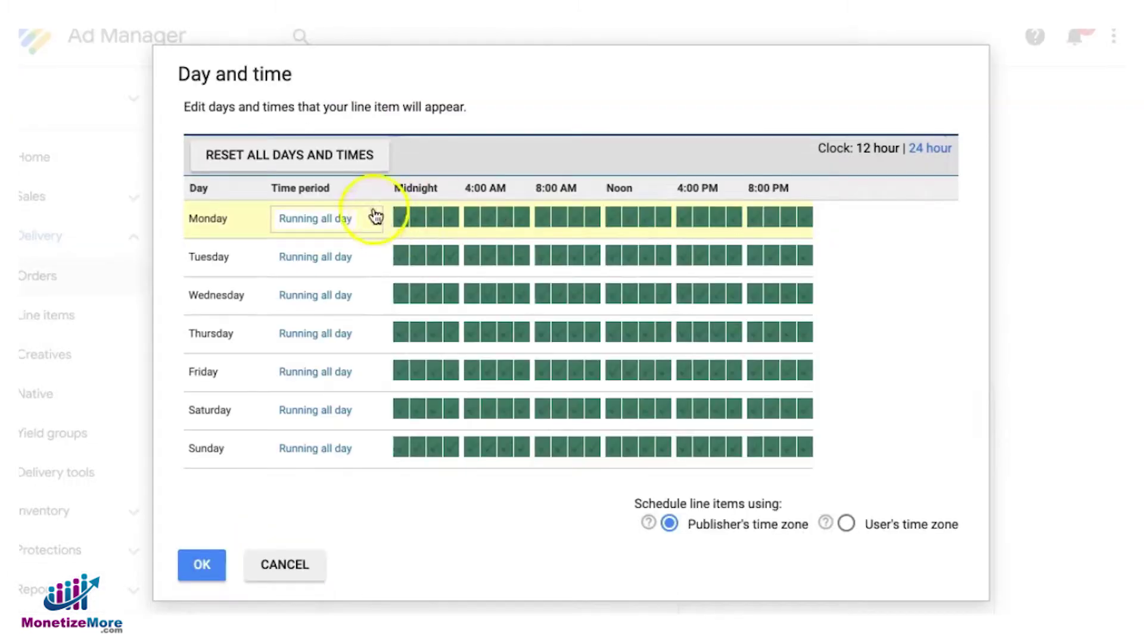
{"action": "left_click", "coordinate": [300, 221]}
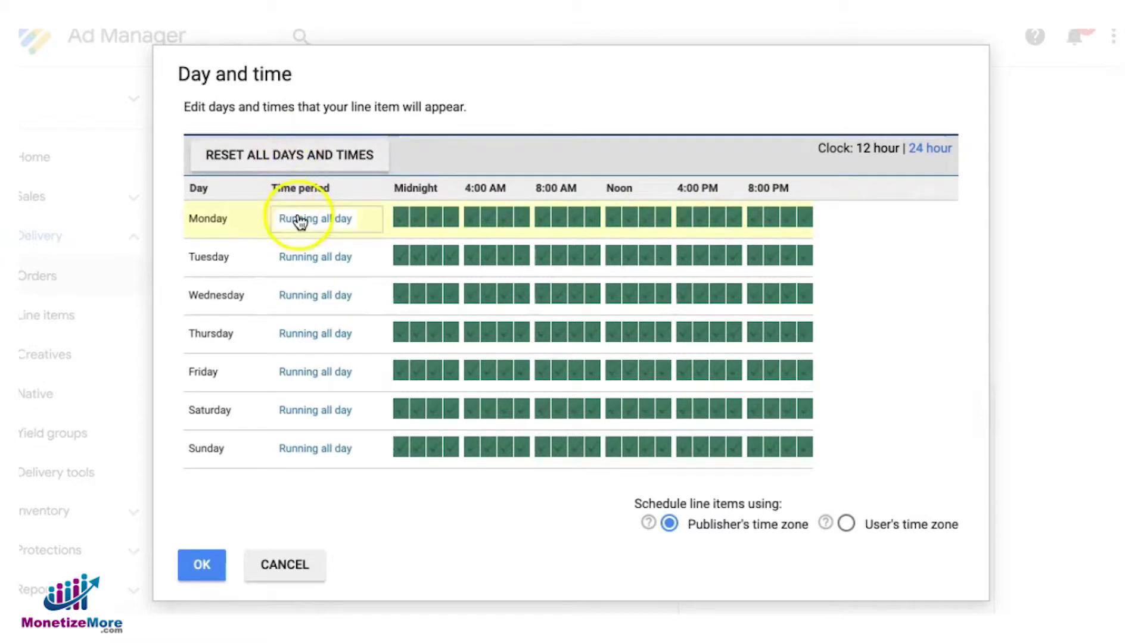
{"action": "left_click", "coordinate": [309, 237]}
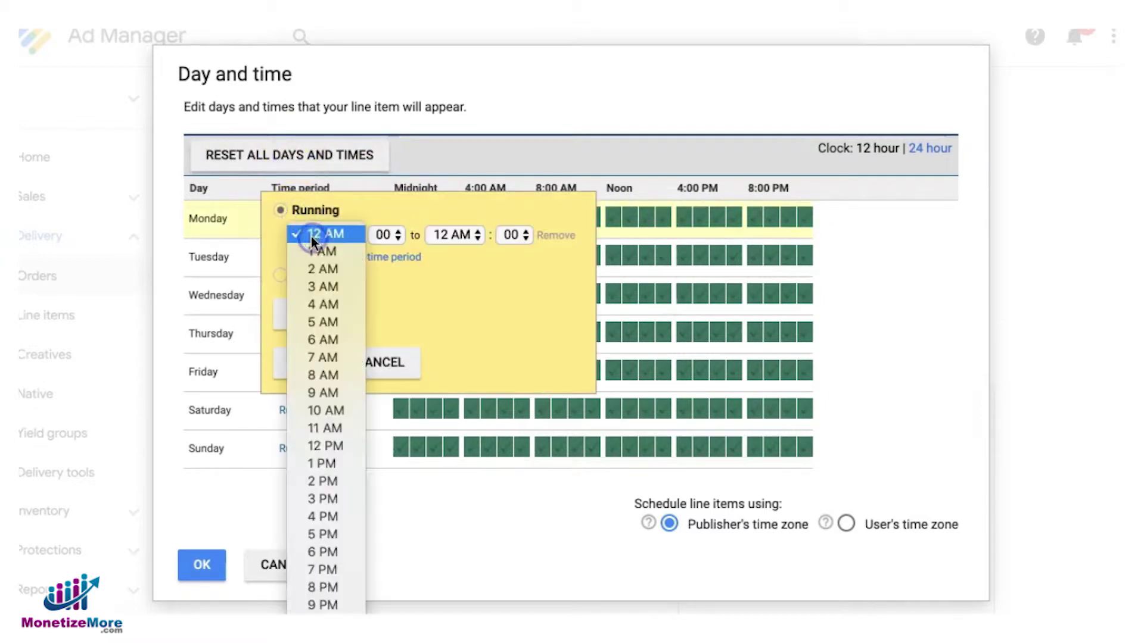
{"action": "left_click", "coordinate": [331, 322]}
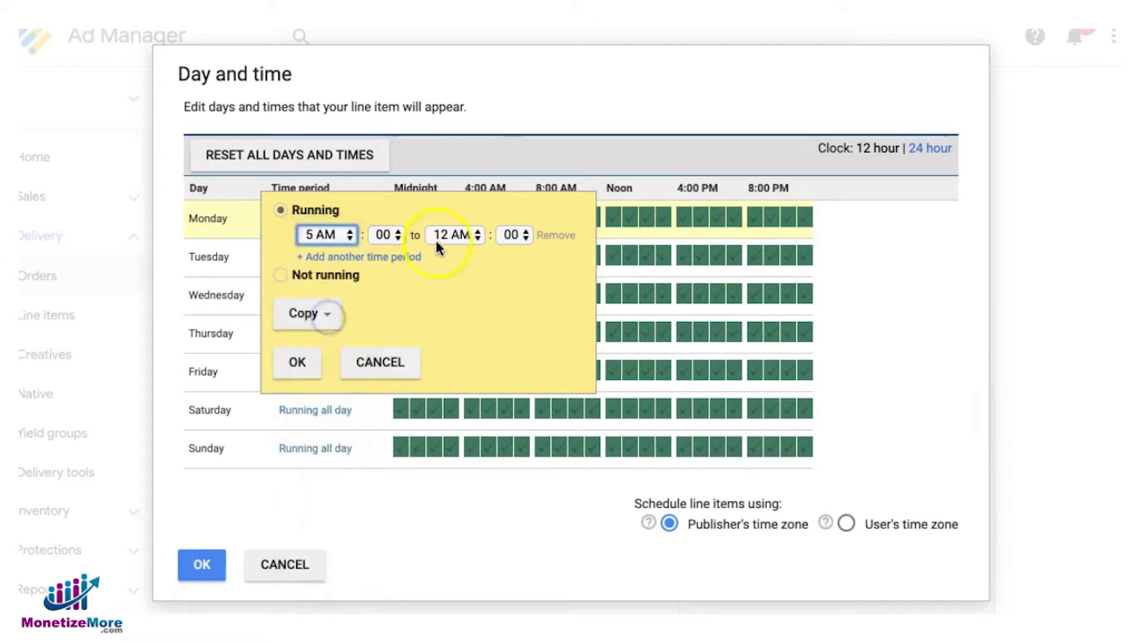
{"action": "left_click", "coordinate": [444, 235]}
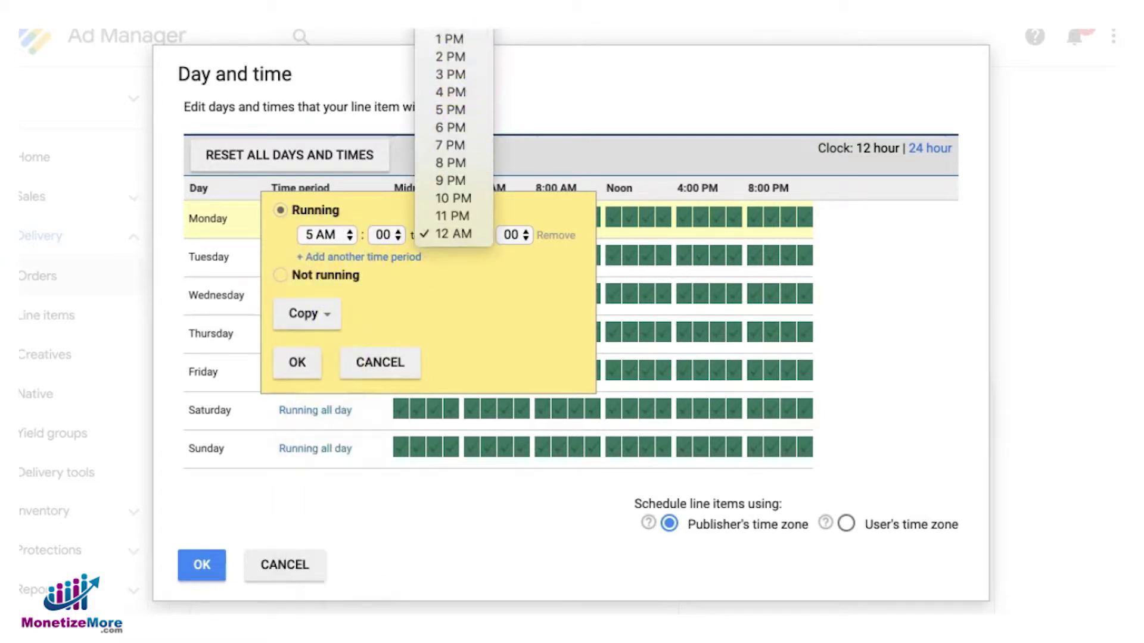
{"action": "left_click", "coordinate": [475, 262]}
Copy the 5 AM–9 AM schedule to all days in the publisher's time zone and confirm.
{"action": "left_click", "coordinate": [323, 321]}
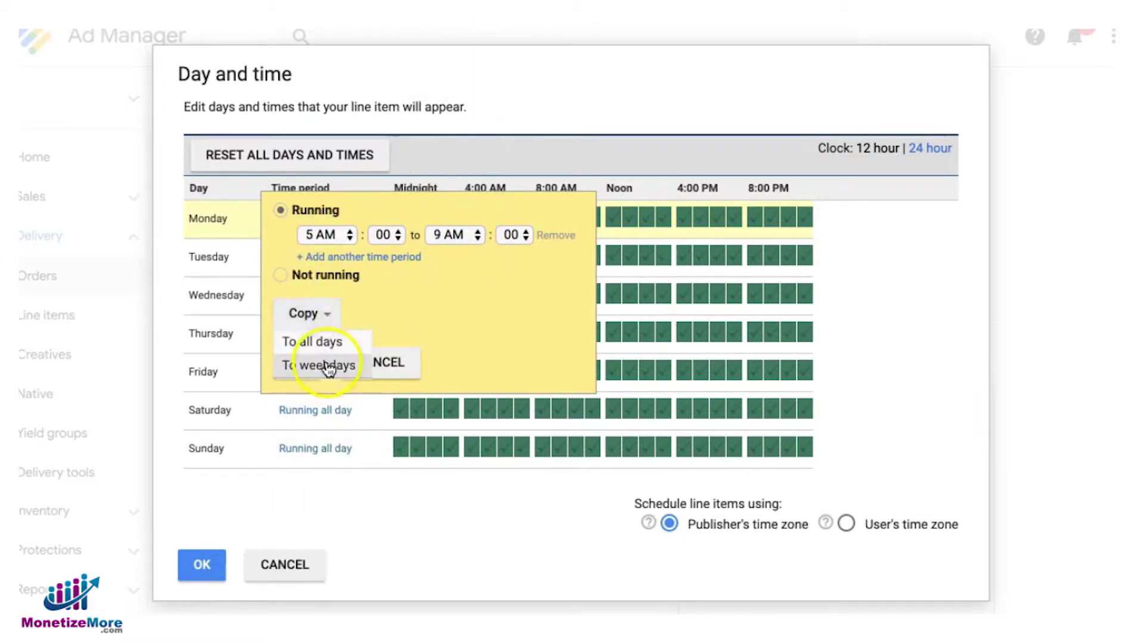
{"action": "left_click", "coordinate": [325, 340]}
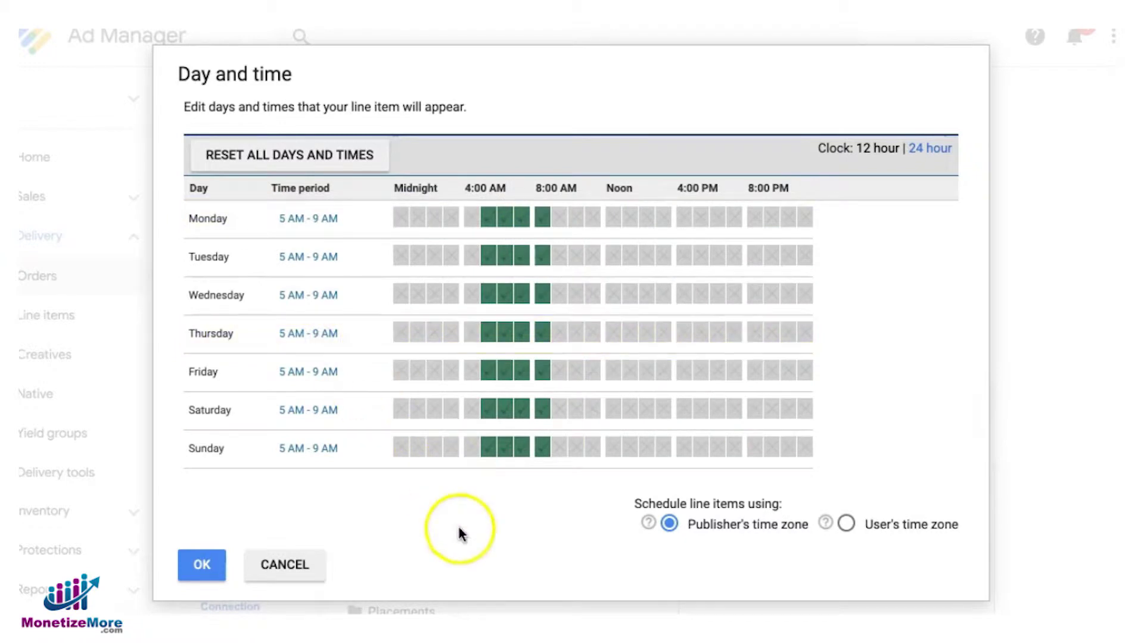
{"action": "left_click", "coordinate": [848, 524]}
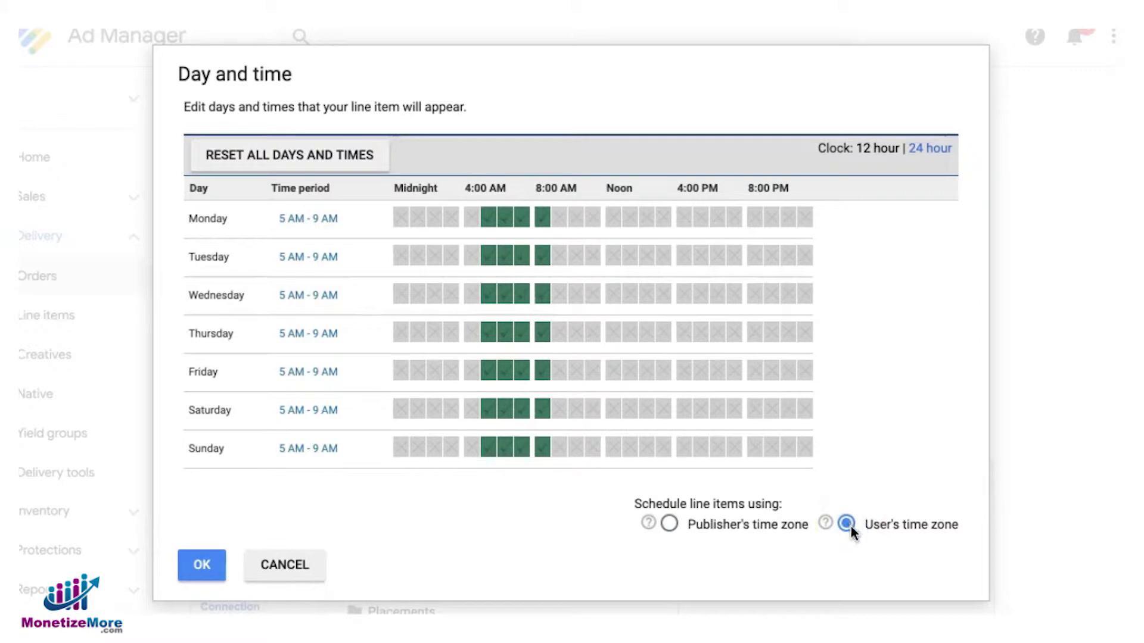
{"action": "left_click", "coordinate": [668, 525]}
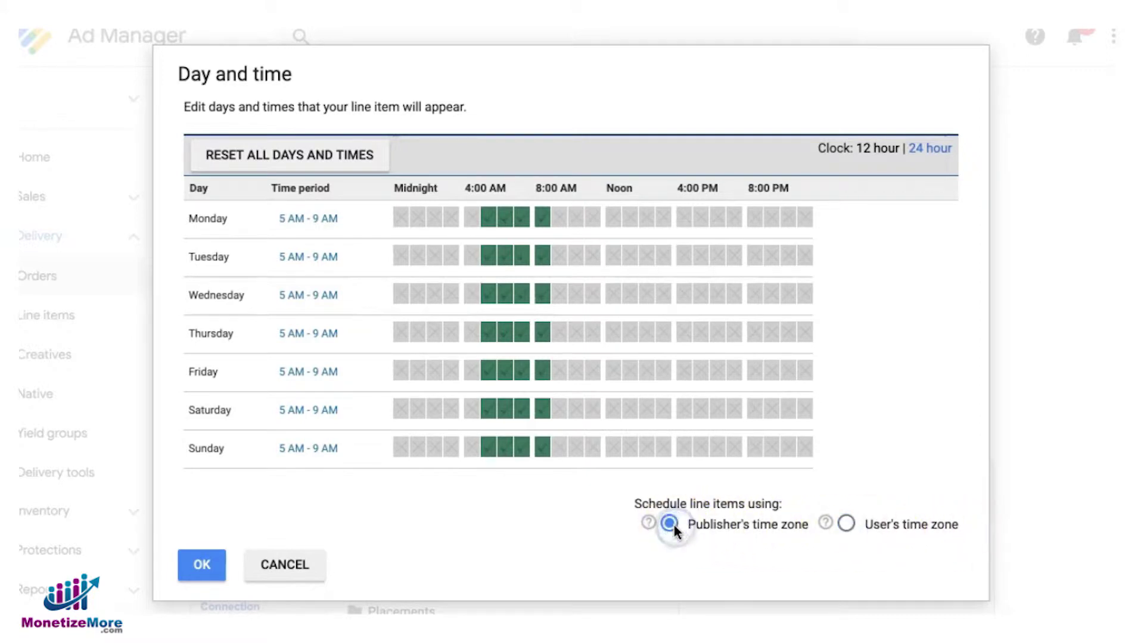
{"action": "left_click", "coordinate": [206, 566]}
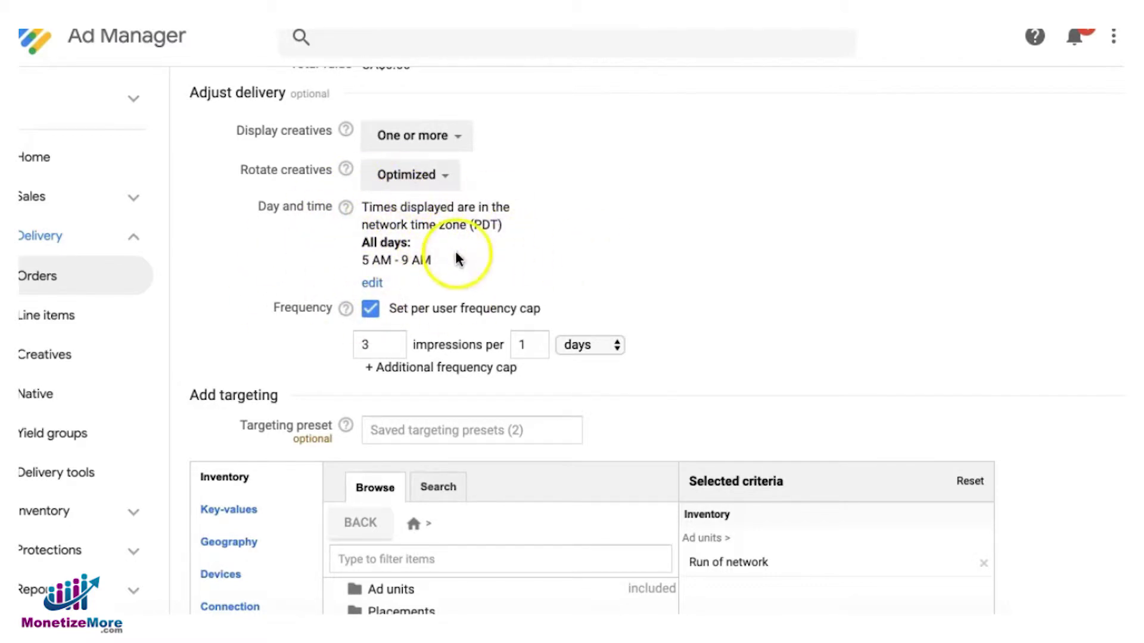
Set the line item type to Standard with an Immediately start time.
{"action": "scroll", "coordinate": [819, 225], "scroll_direction": "up", "scroll_amount": 6}
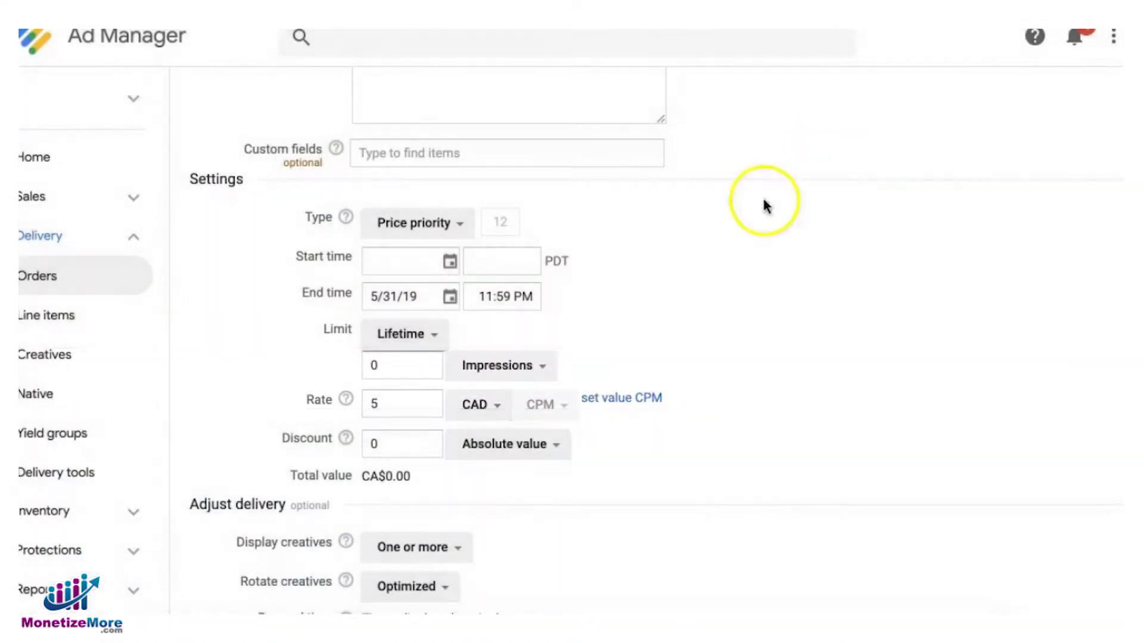
{"action": "scroll", "coordinate": [655, 298], "scroll_direction": "up", "scroll_amount": 5}
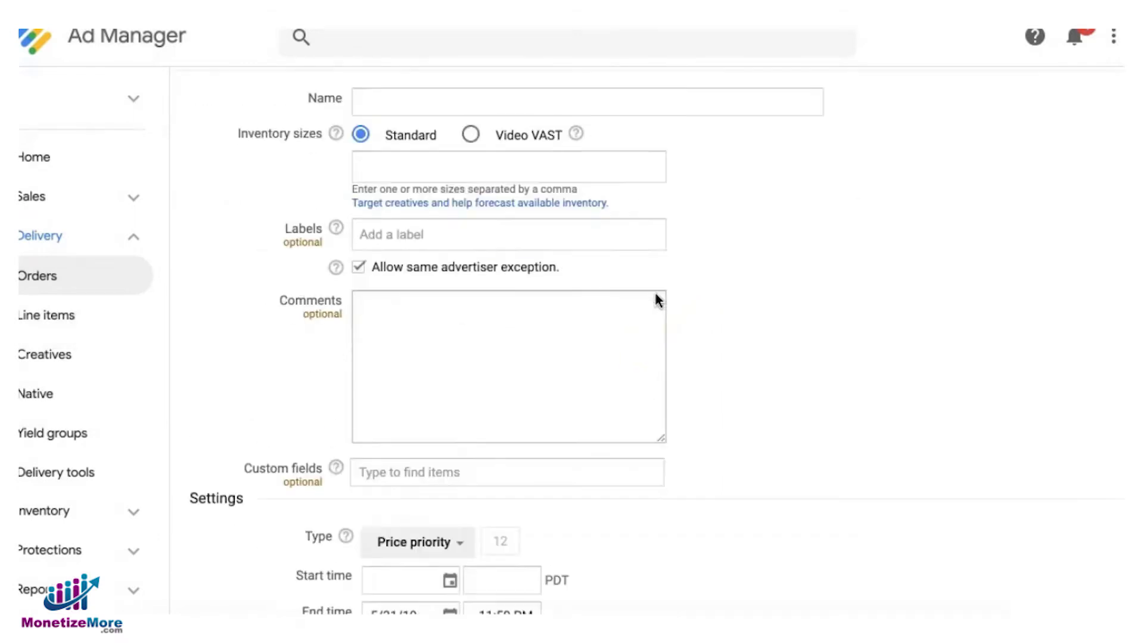
{"action": "scroll", "coordinate": [655, 295], "scroll_direction": "down", "scroll_amount": 5}
{"action": "left_click", "coordinate": [436, 176]}
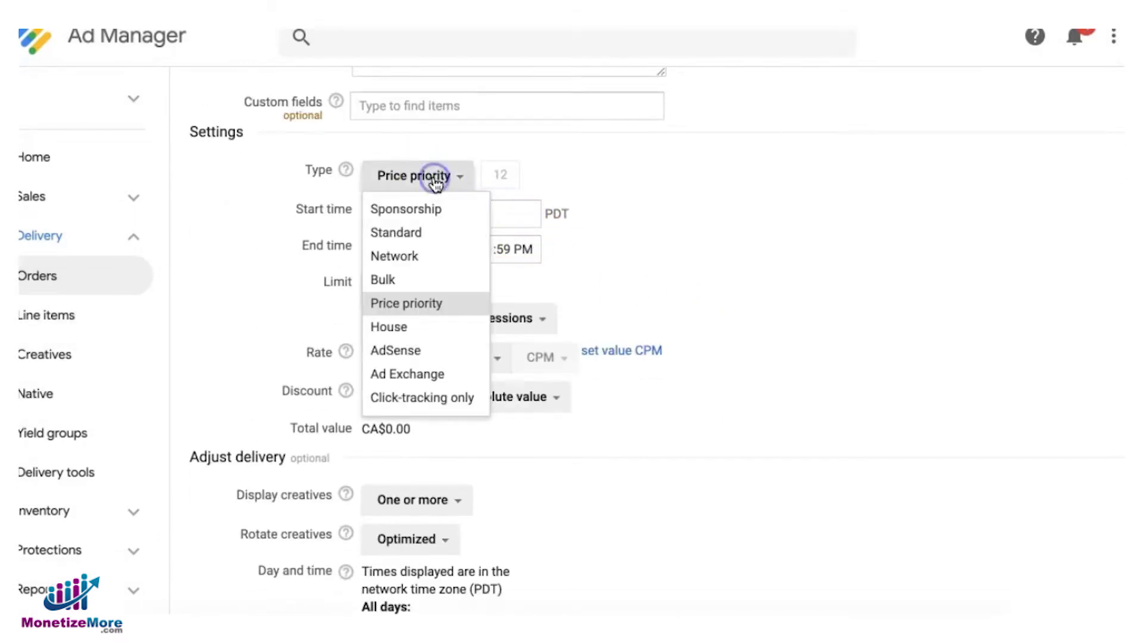
{"action": "left_click", "coordinate": [416, 232]}
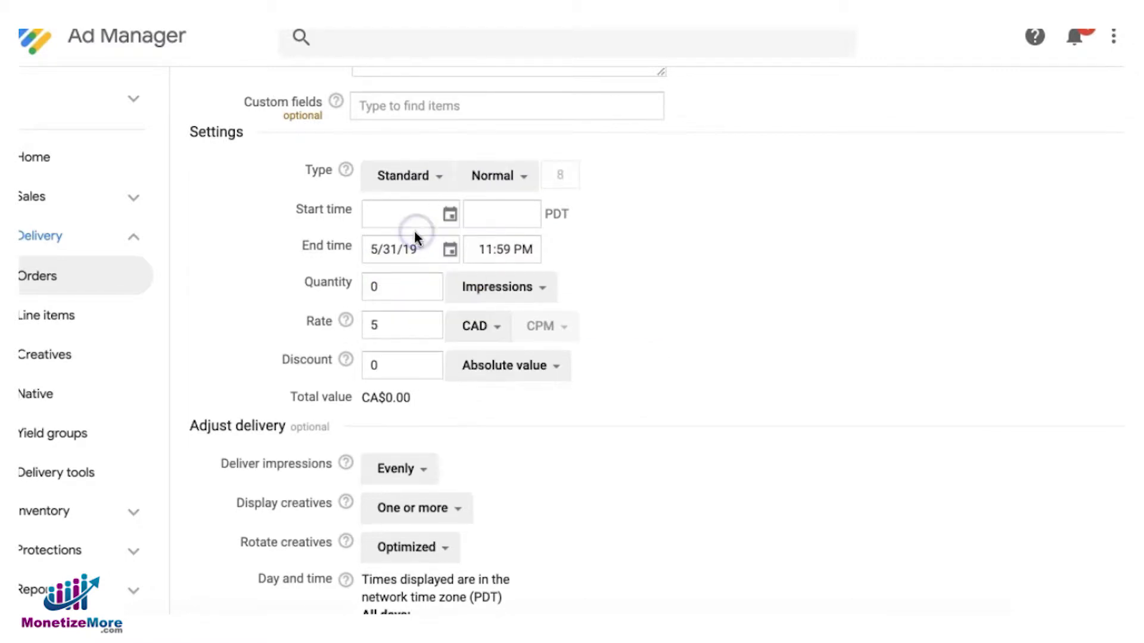
{"action": "left_click", "coordinate": [451, 215]}
{"action": "left_click", "coordinate": [453, 249]}
Replace the quantity with 10,000 impressions so the total value updates to CA$50.00.
{"action": "left_click", "coordinate": [417, 285]}
{"action": "key", "text": "BackSpace"}
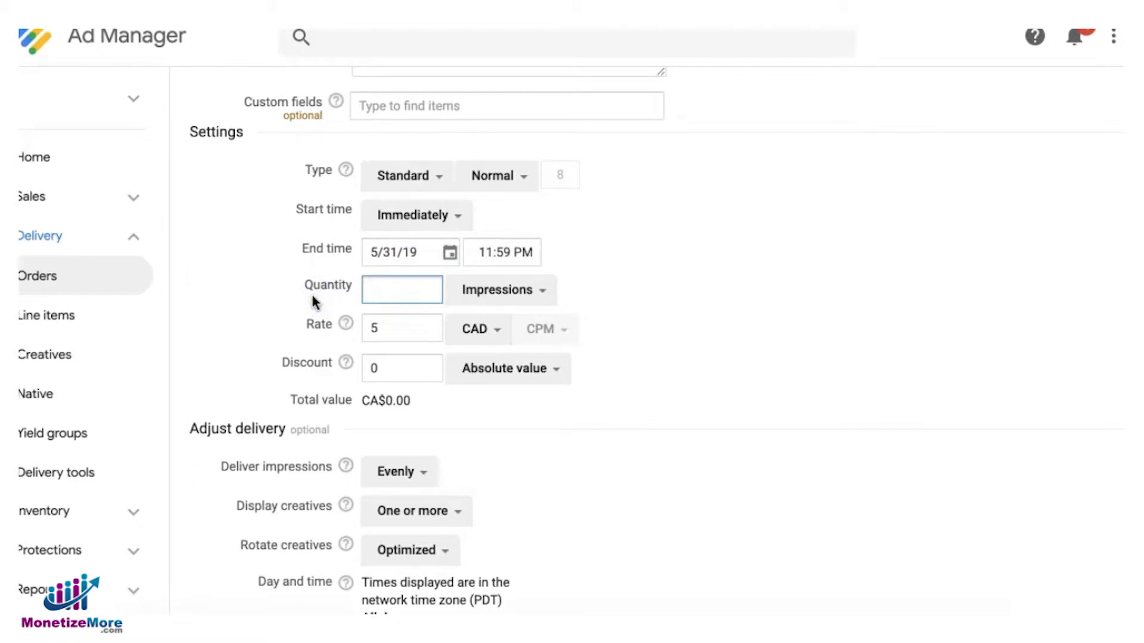
{"action": "type", "text": "100000"}
{"action": "left_click", "coordinate": [684, 266]}
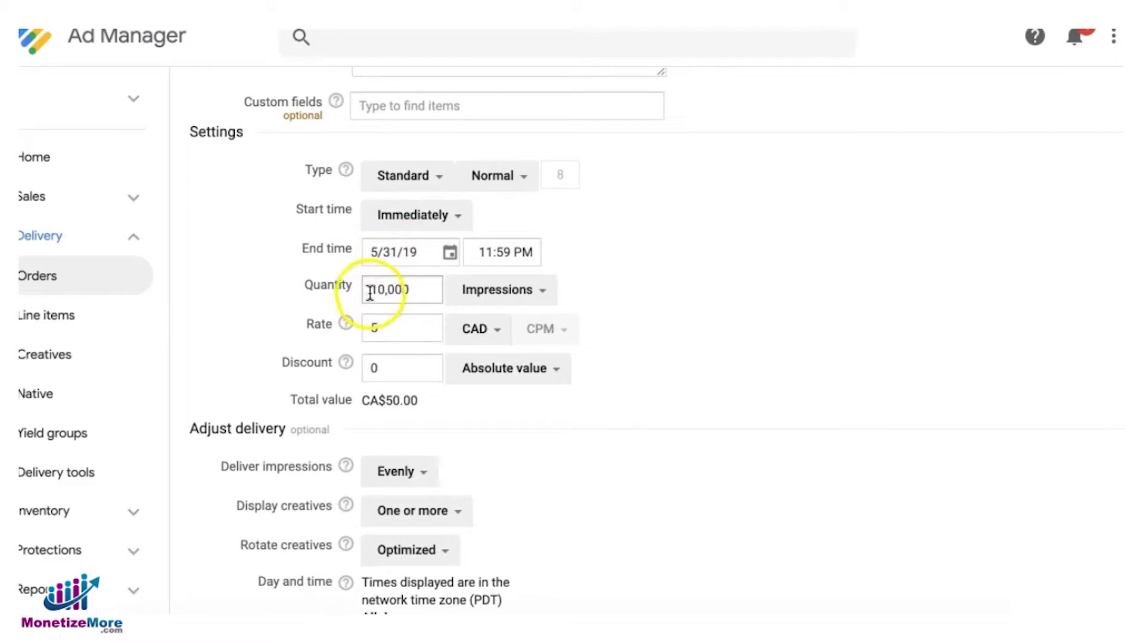
Return focus to the 10,000 impressions Quantity field.
{"action": "left_click", "coordinate": [404, 290]}
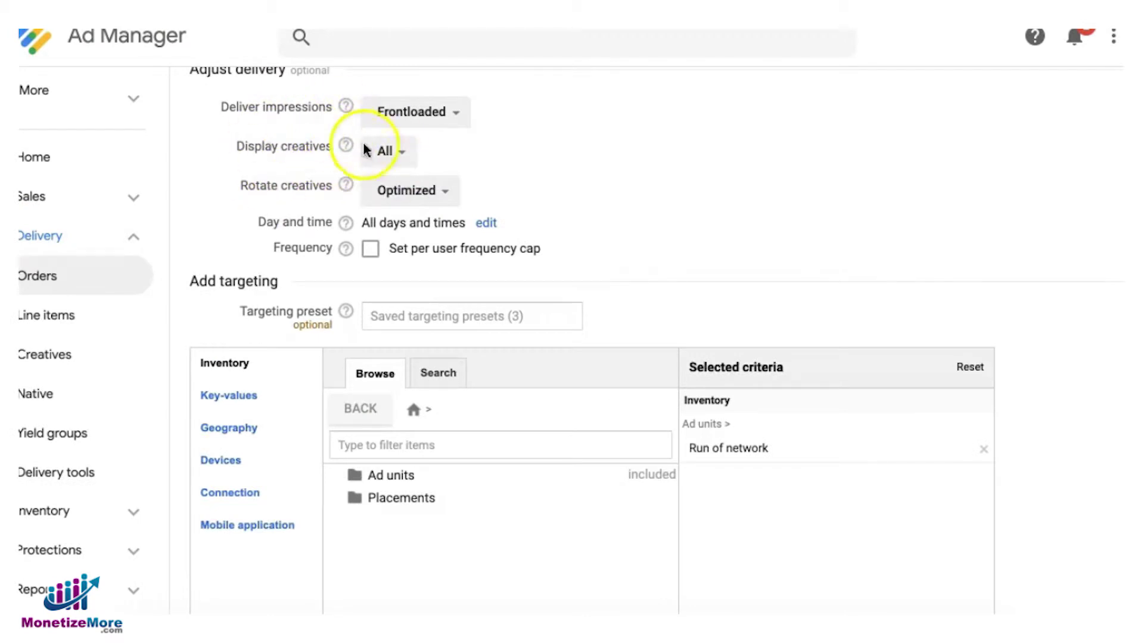
Keep Display creatives set to All and review its roadblock help explanation.
{"action": "left_click", "coordinate": [388, 152]}
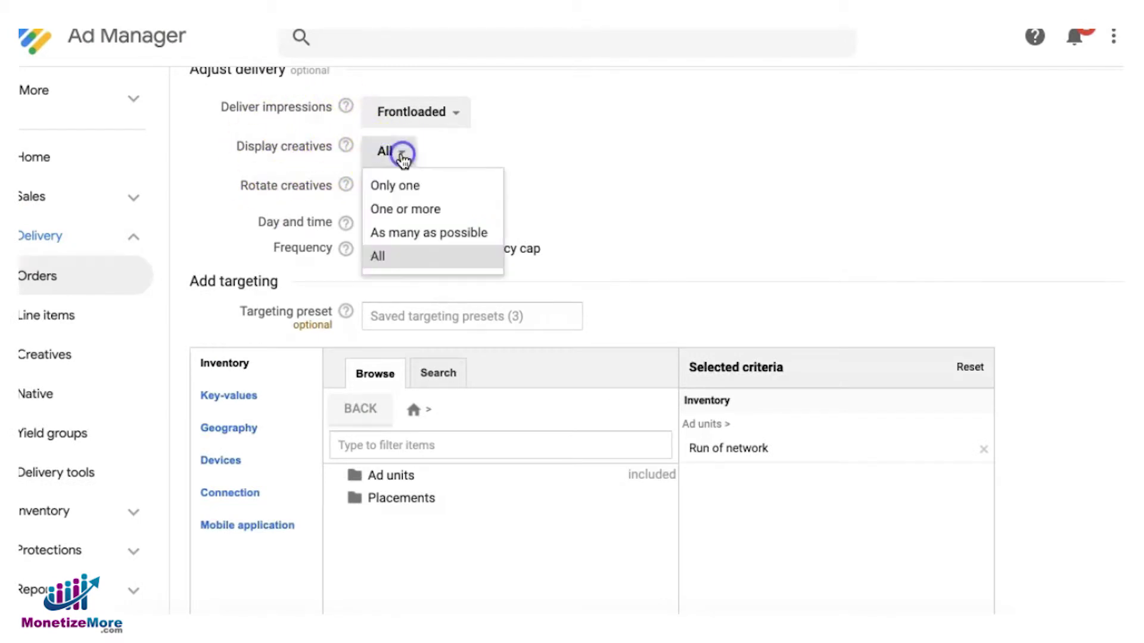
{"action": "left_click", "coordinate": [406, 262]}
{"action": "scroll", "coordinate": [632, 155], "scroll_direction": "down", "scroll_amount": 1}
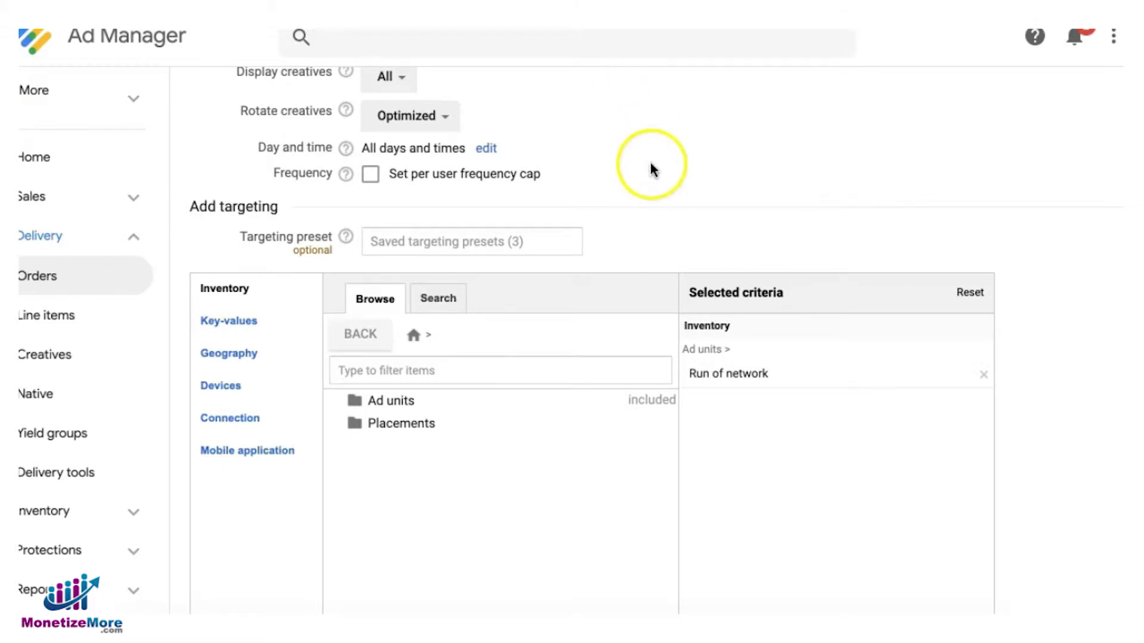
{"action": "scroll", "coordinate": [646, 162], "scroll_direction": "up", "scroll_amount": 5}
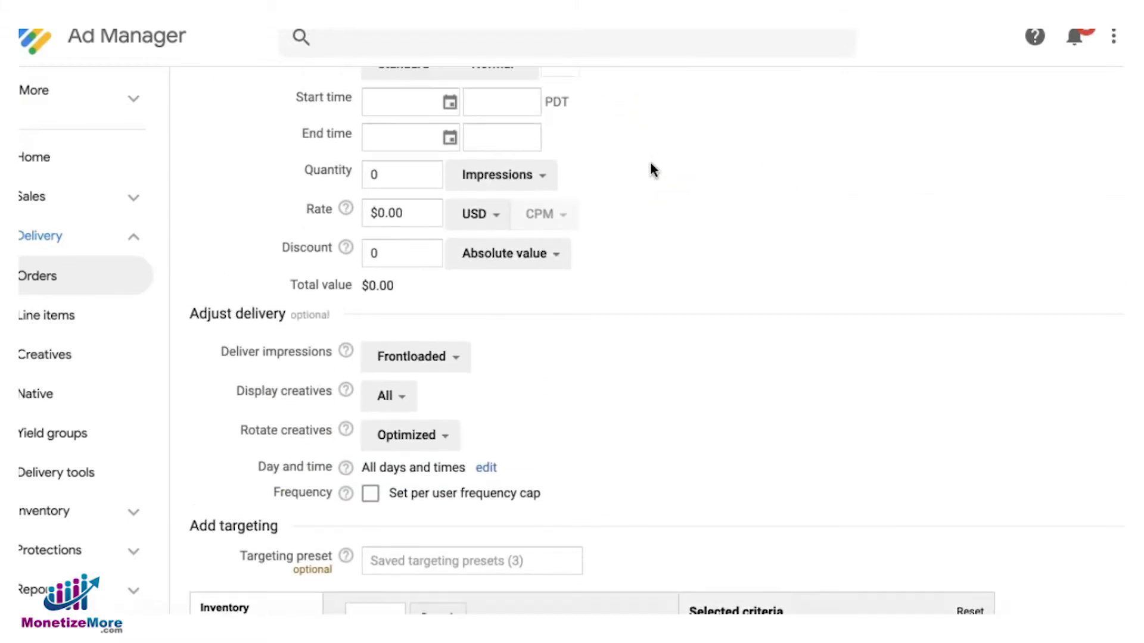
{"action": "scroll", "coordinate": [649, 162], "scroll_direction": "down", "scroll_amount": 4}
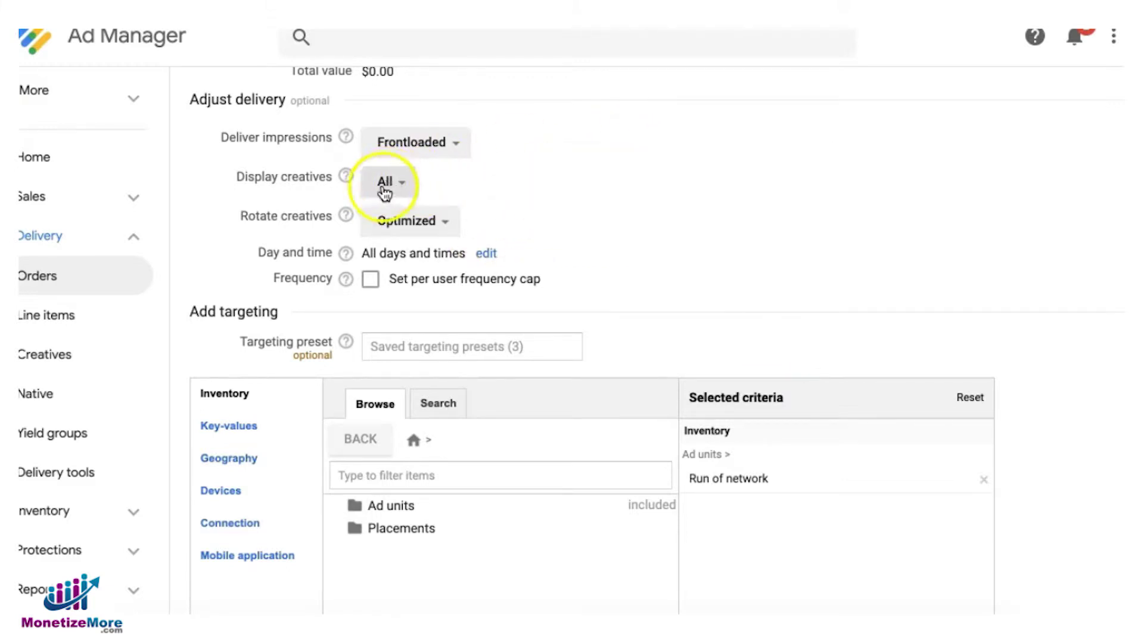
{"action": "mouse_move", "coordinate": [345, 180]}
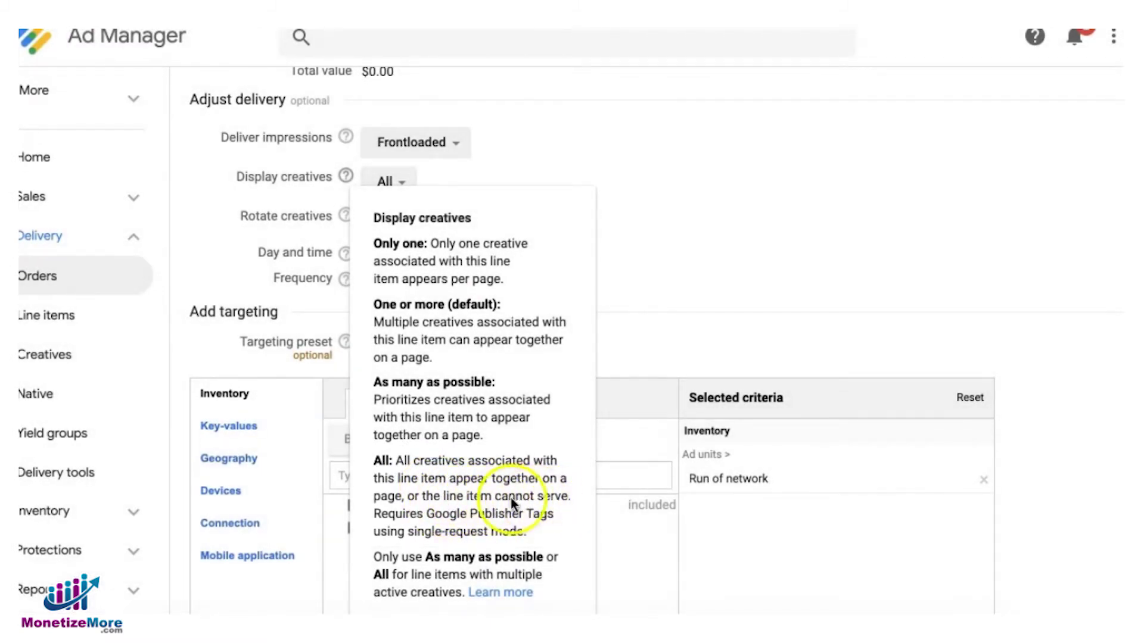
{"action": "left_click", "coordinate": [698, 212]}
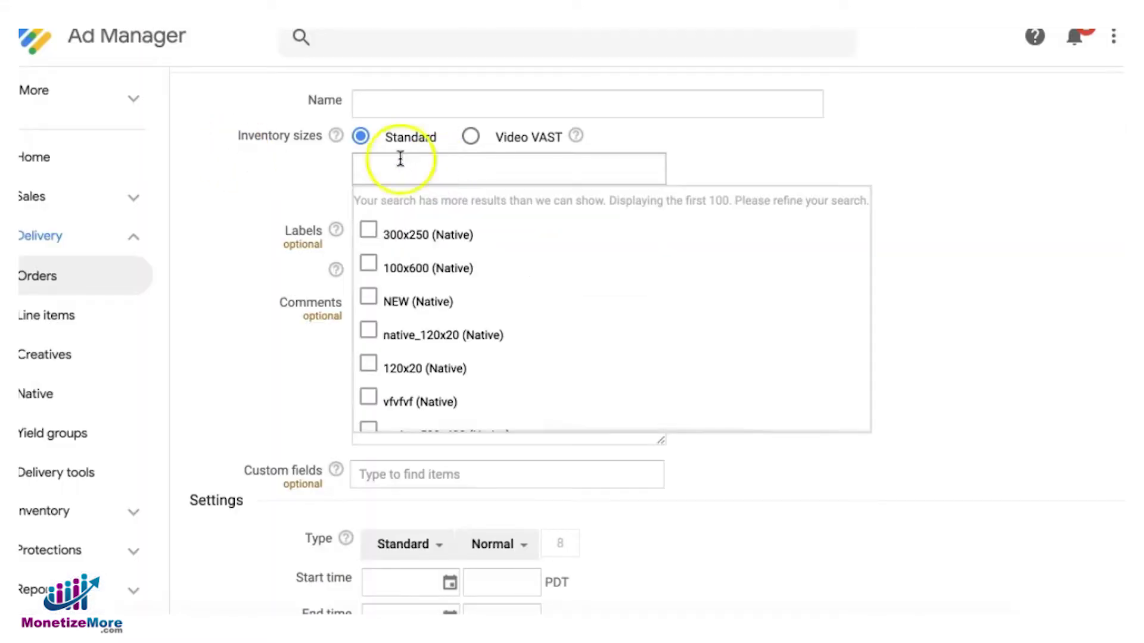
Name the new line item 'test line item' and target the 300x250 inventory size.
{"action": "left_click", "coordinate": [397, 105]}
{"action": "type", "text": "test line item"}
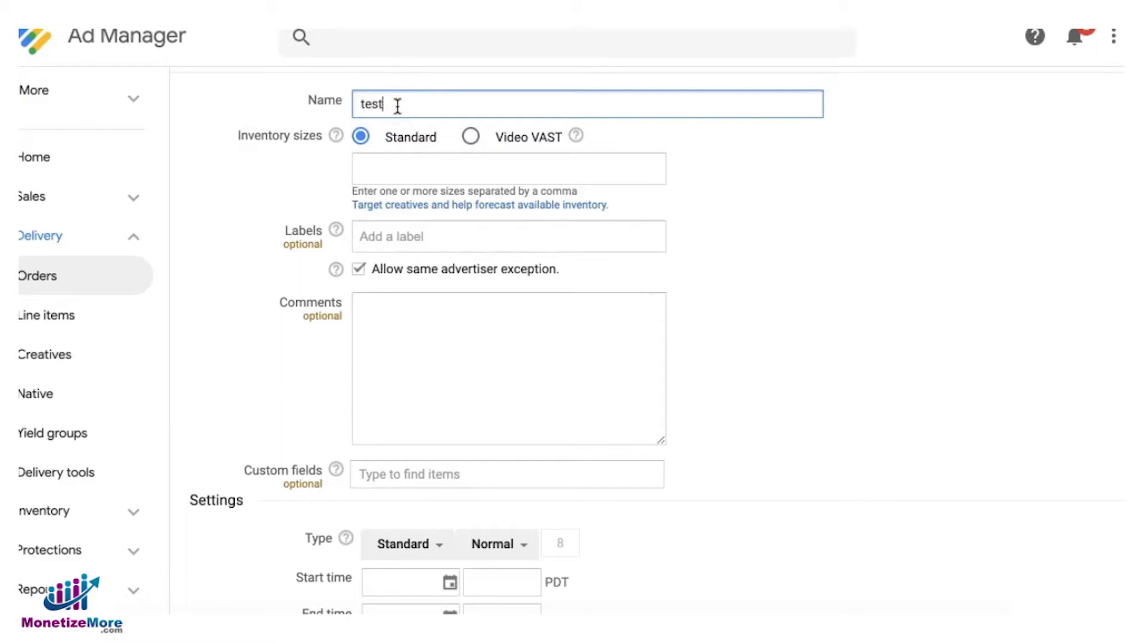
{"action": "left_click", "coordinate": [423, 167]}
{"action": "type", "text": "3"}
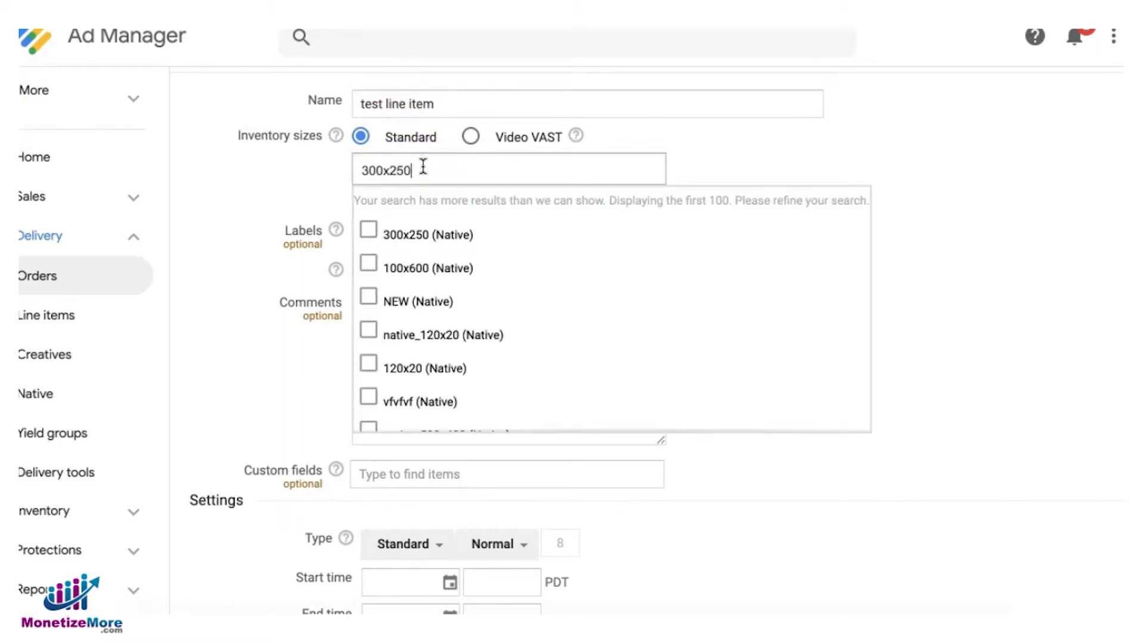
{"action": "type", "text": "00x250"}
{"action": "left_click", "coordinate": [212, 235]}
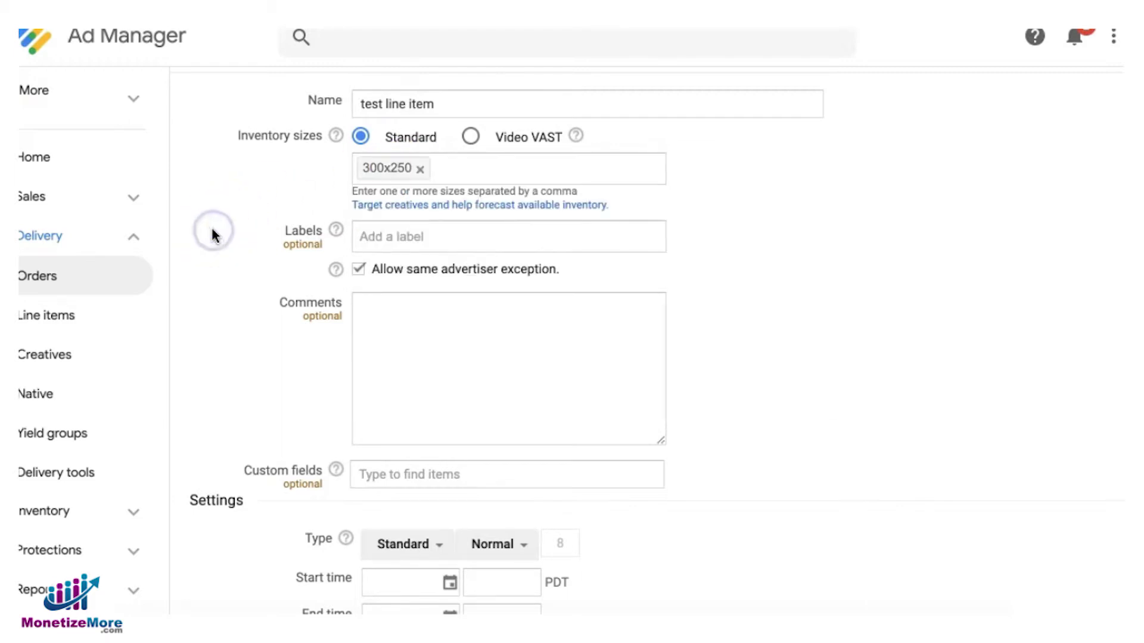
{"action": "scroll", "coordinate": [213, 235], "scroll_direction": "down", "scroll_amount": 12}
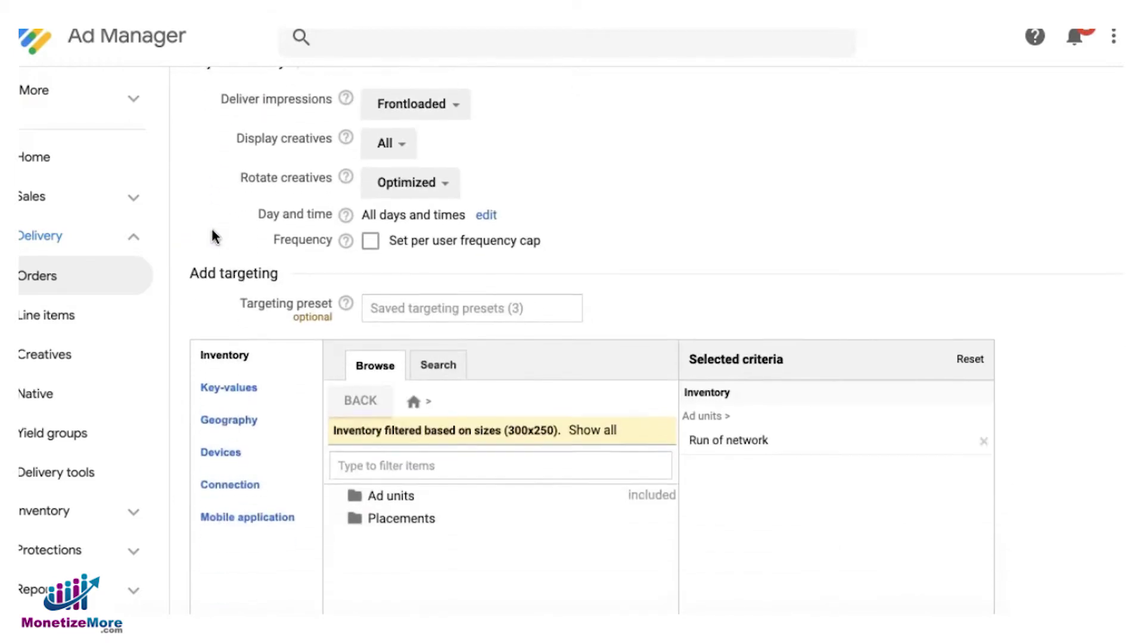
{"action": "scroll", "coordinate": [213, 237], "scroll_direction": "up", "scroll_amount": 10}
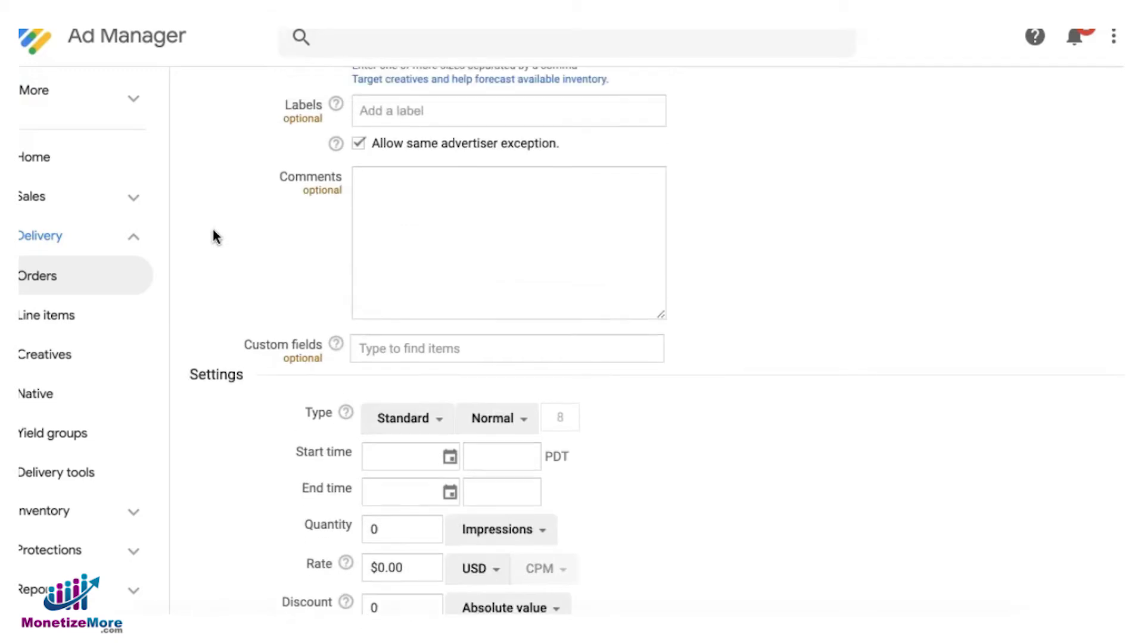
{"action": "scroll", "coordinate": [214, 237], "scroll_direction": "up", "scroll_amount": 3}
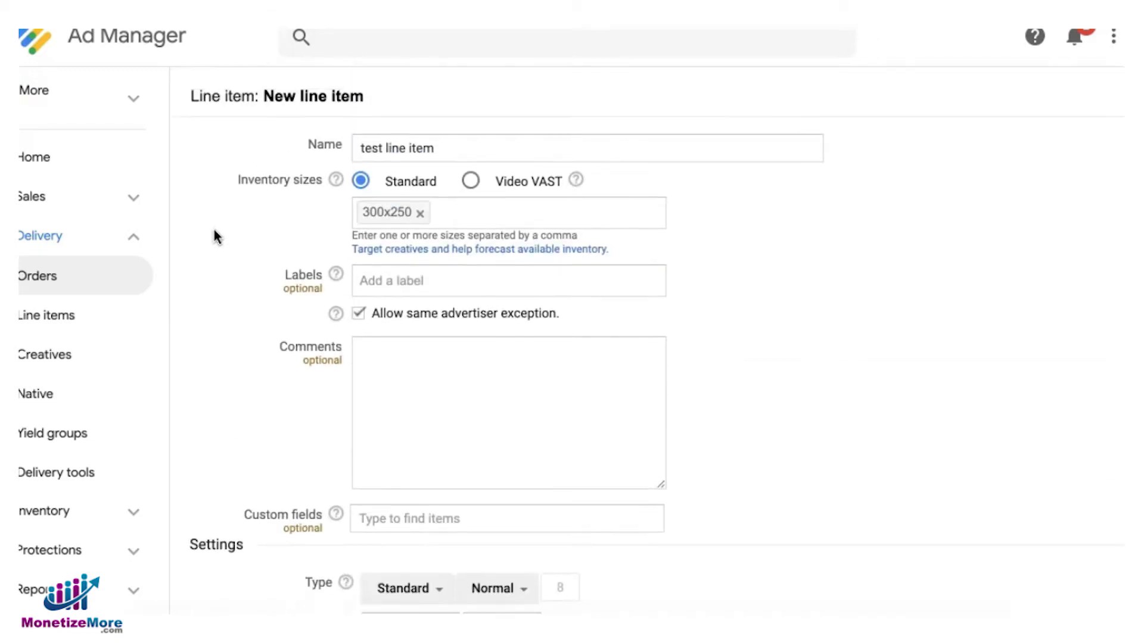
{"action": "left_click", "coordinate": [873, 238]}
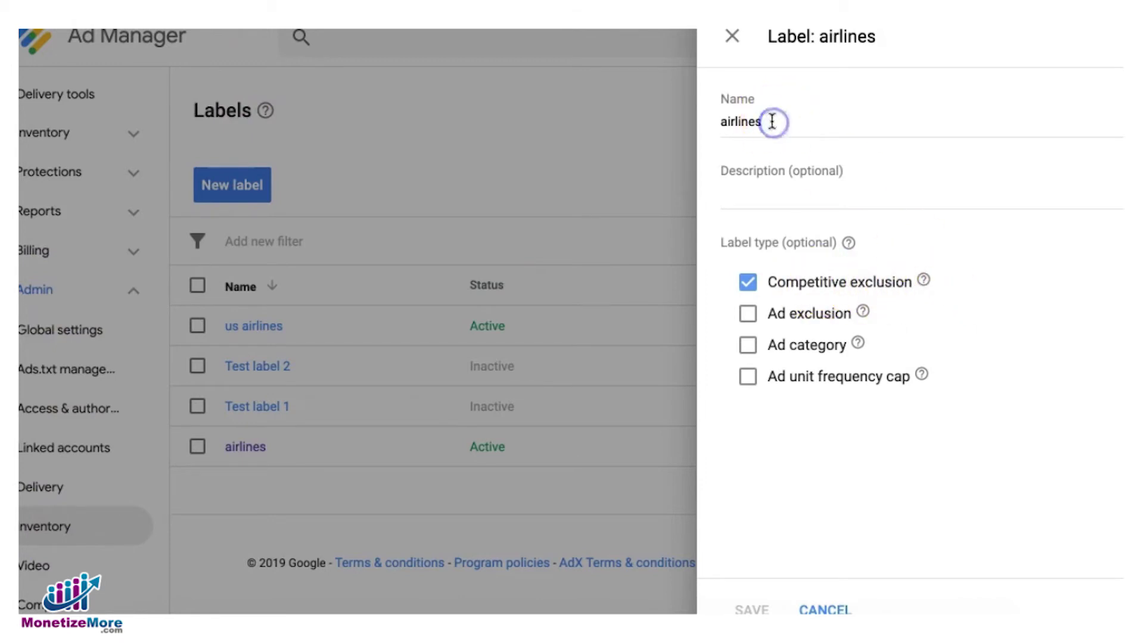
Inspect the airlines Competitive exclusion label, close it, and start a new line item.
{"action": "left_click_drag", "start_coordinate": [764, 121], "coordinate": [716, 122]}
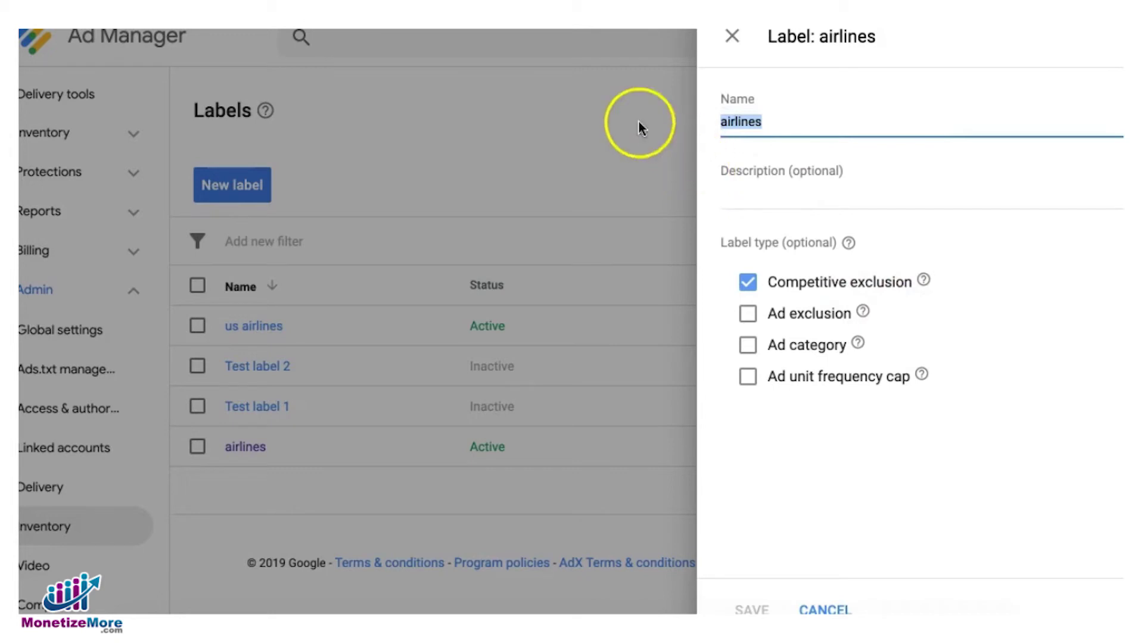
{"action": "left_click", "coordinate": [733, 40]}
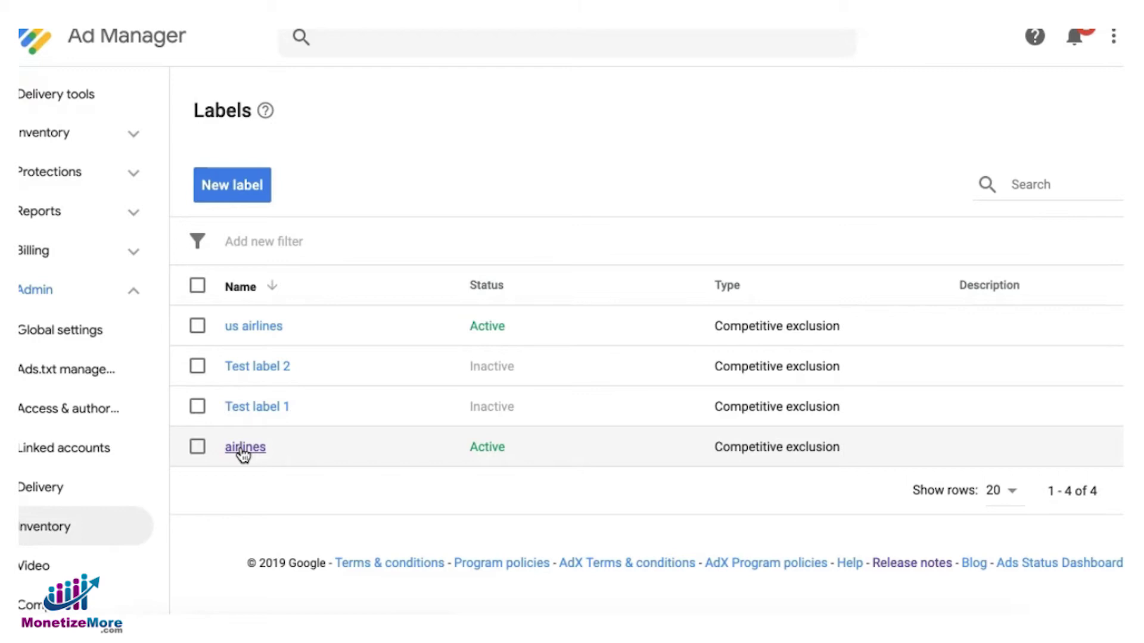
{"action": "left_click", "coordinate": [243, 450]}
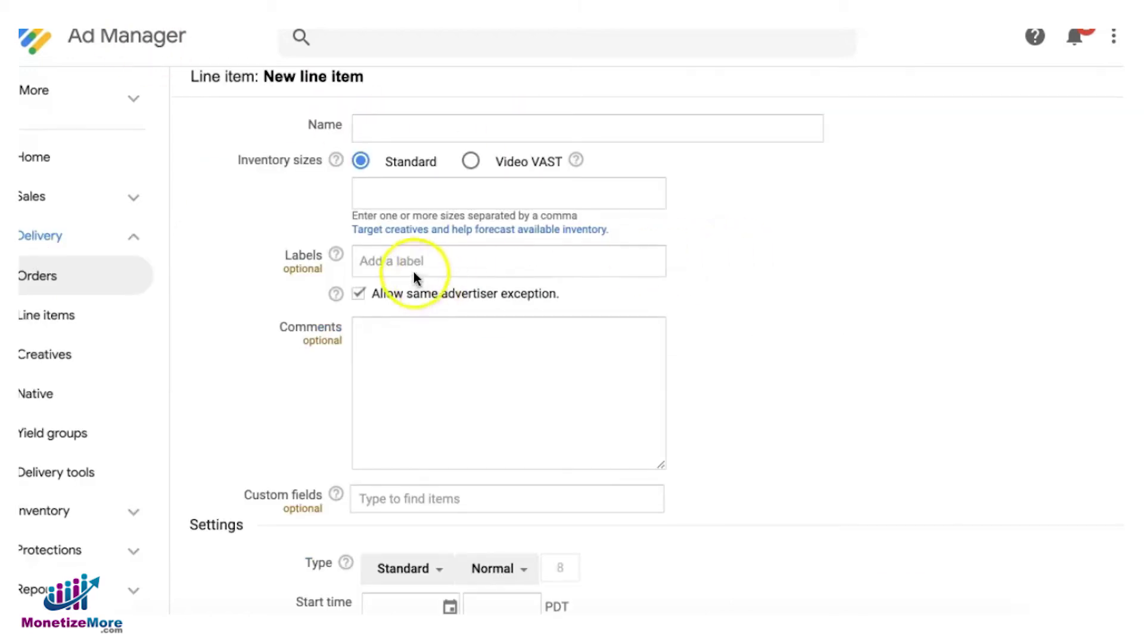
{"action": "left_click", "coordinate": [410, 263]}
Name the line item 'alaska airlines' and add the 300x250 inventory size.
{"action": "left_click", "coordinate": [409, 177]}
{"action": "left_click", "coordinate": [403, 133]}
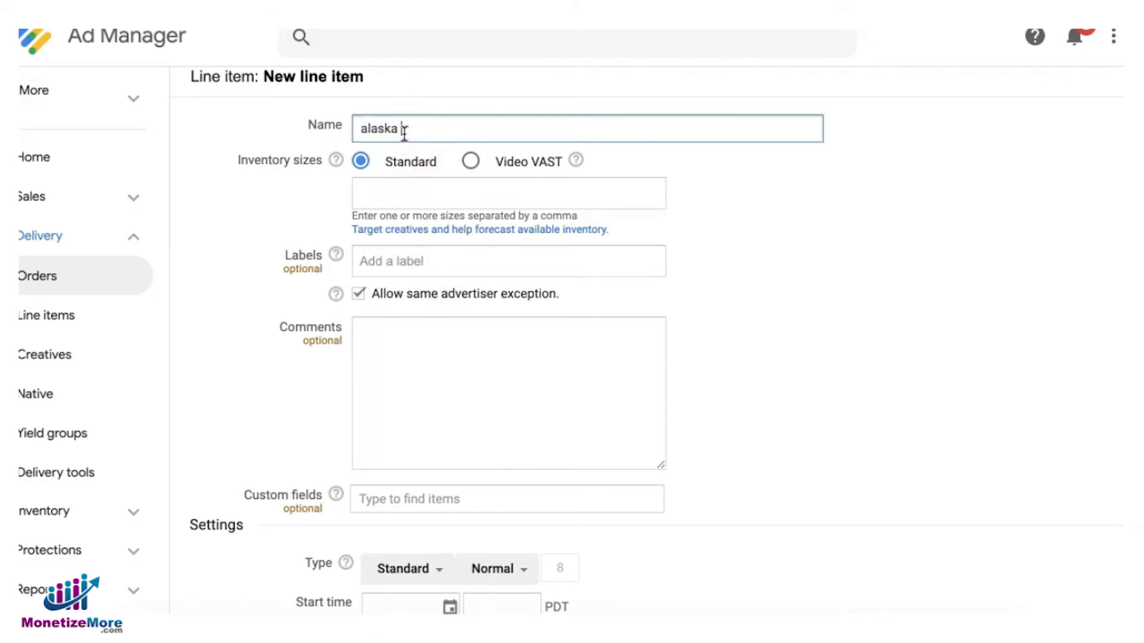
{"action": "left_click", "coordinate": [396, 186]}
{"action": "type", "text": "300"}
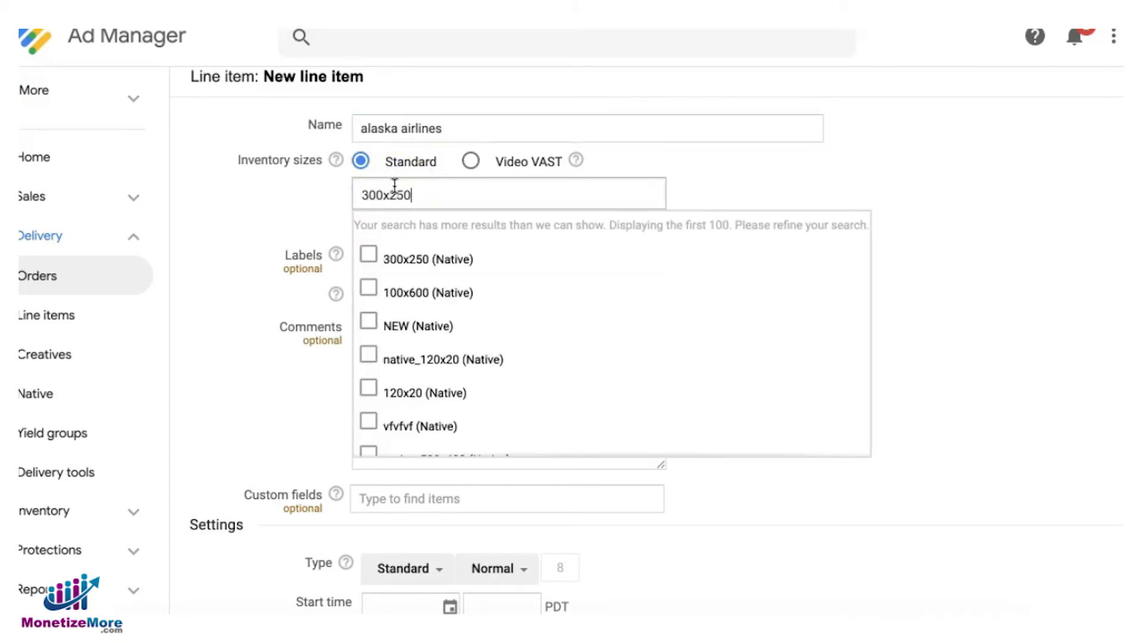
{"action": "type", "text": "x250"}
{"action": "left_click", "coordinate": [807, 252]}
Apply the airlines competitive exclusion label to the line item.
{"action": "left_click", "coordinate": [446, 269]}
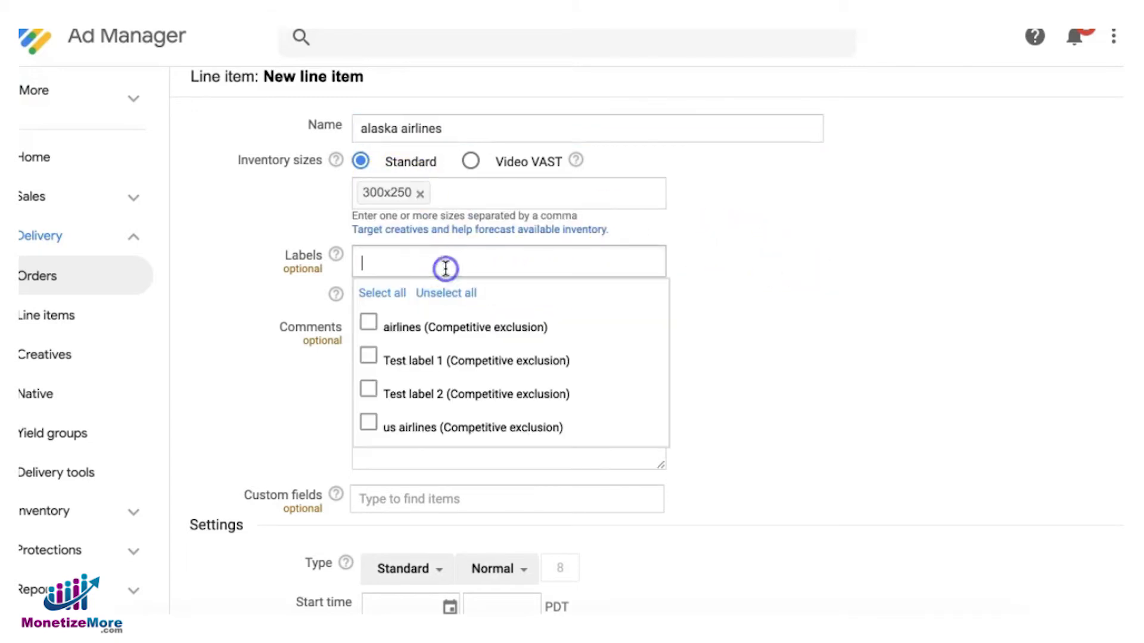
{"action": "type", "text": "airline"}
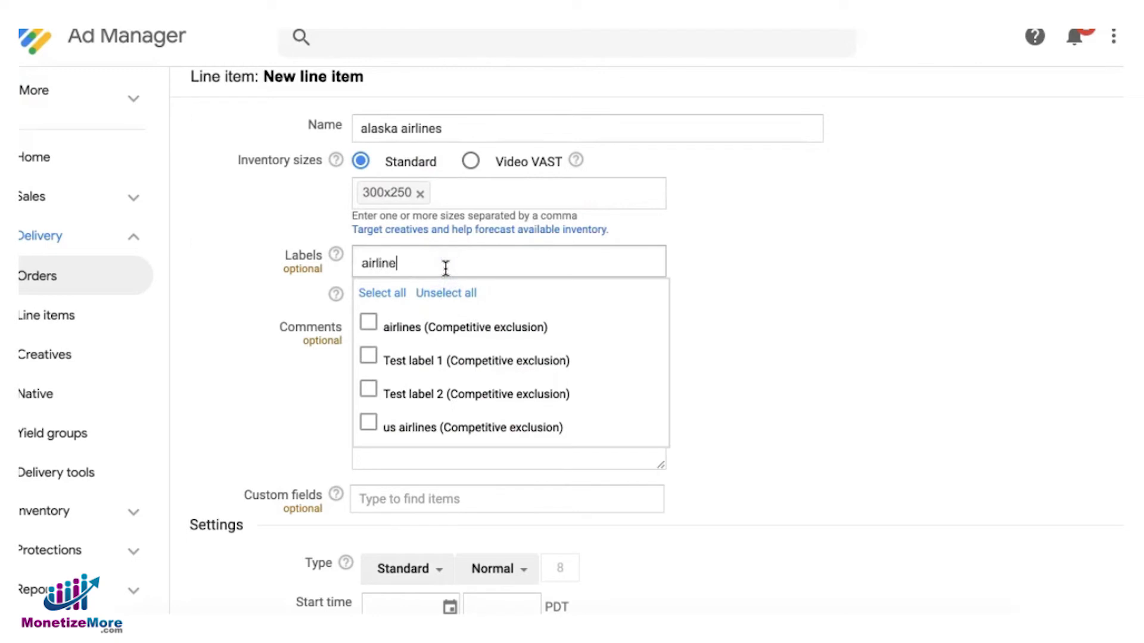
{"action": "left_click", "coordinate": [448, 318]}
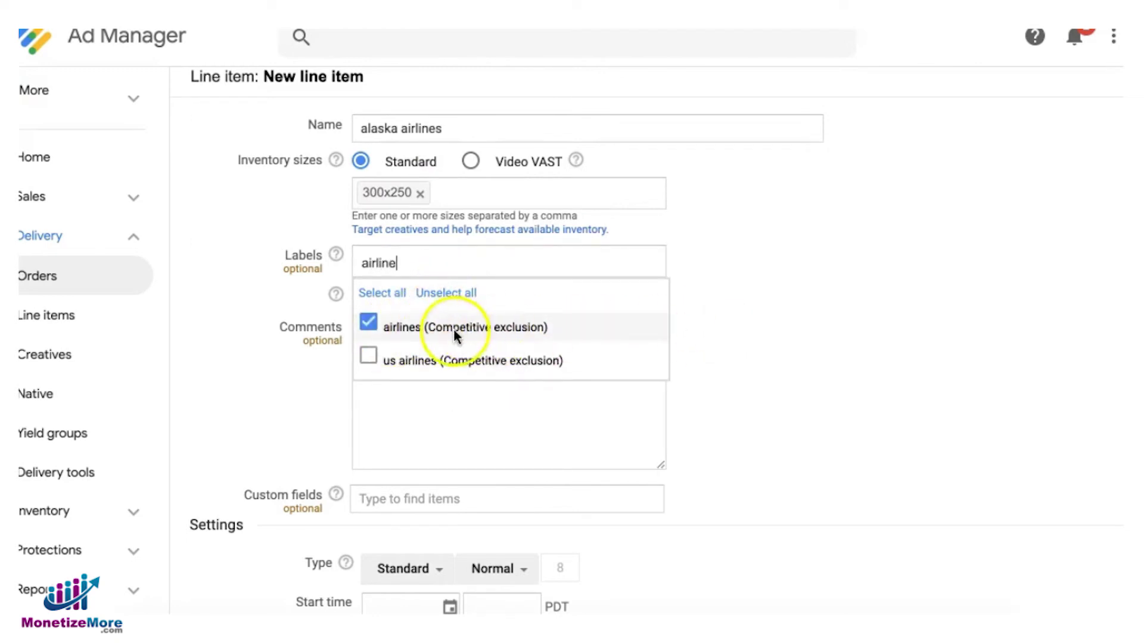
{"action": "left_click", "coordinate": [796, 286]}
{"action": "scroll", "coordinate": [903, 382], "scroll_direction": "down", "scroll_amount": 4}
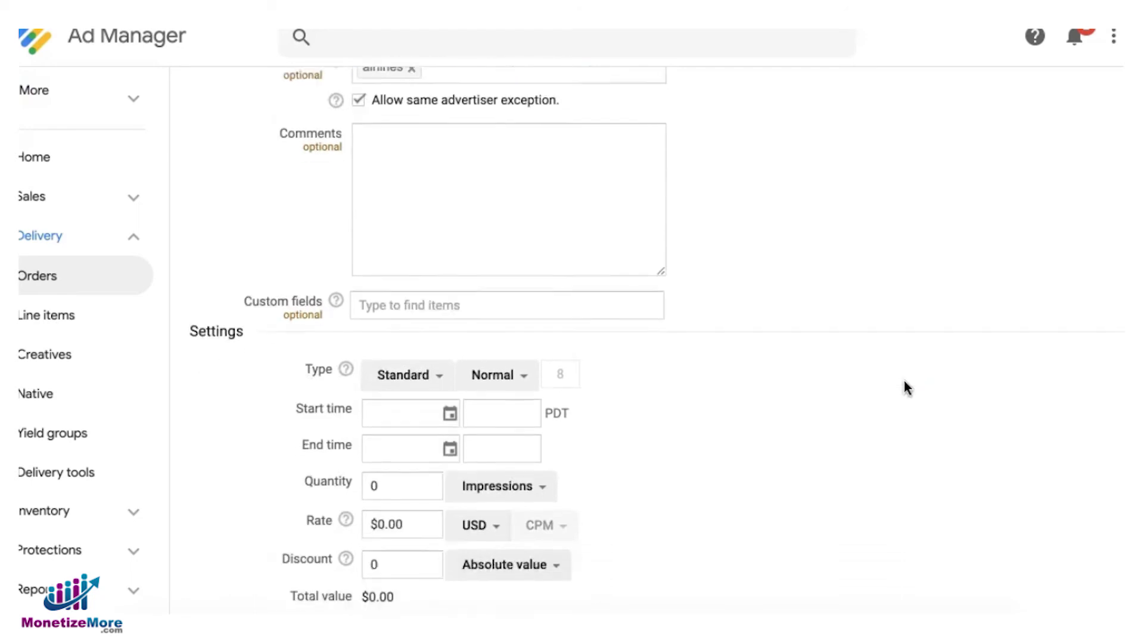
{"action": "scroll", "coordinate": [904, 382], "scroll_direction": "down", "scroll_amount": 8}
{"action": "scroll", "coordinate": [903, 381], "scroll_direction": "up", "scroll_amount": 11}
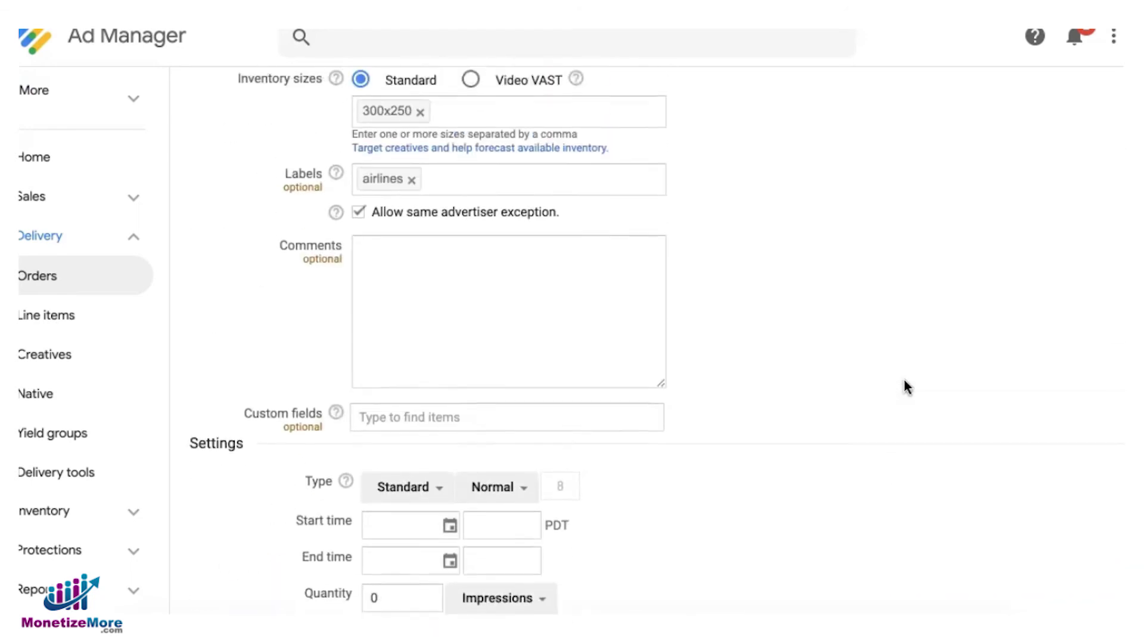
{"action": "scroll", "coordinate": [903, 377], "scroll_direction": "up", "scroll_amount": 1}
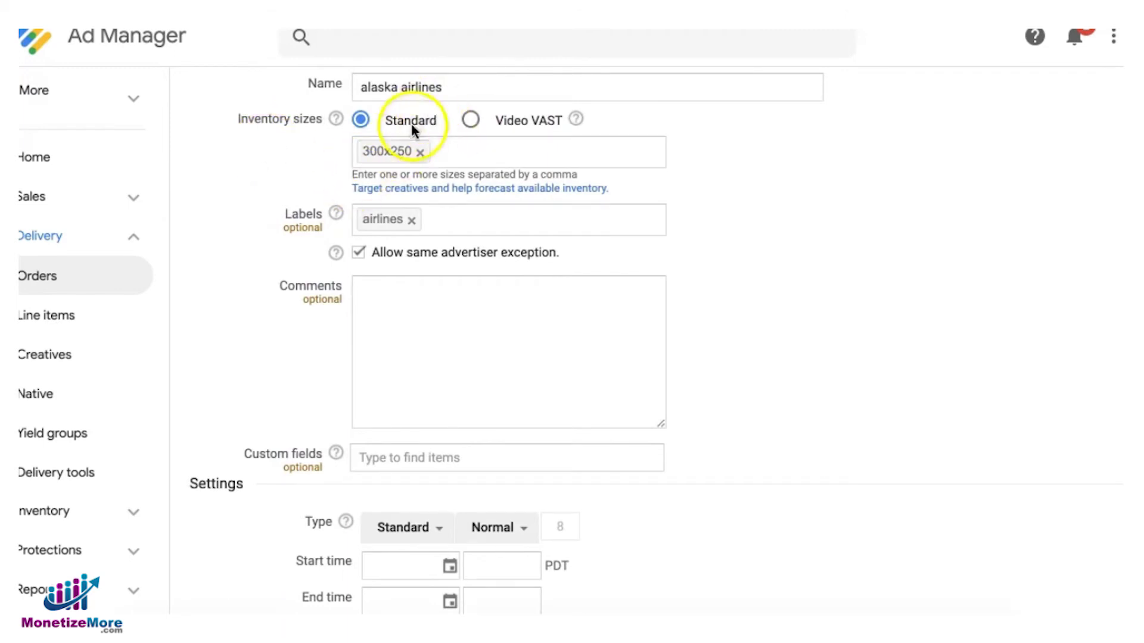
Rename the line item 'virgin america' and point out its shared 300x250 size and airlines label.
{"action": "left_click_drag", "start_coordinate": [399, 87], "coordinate": [360, 87]}
{"action": "scroll", "coordinate": [365, 87], "scroll_direction": "up", "scroll_amount": 1}
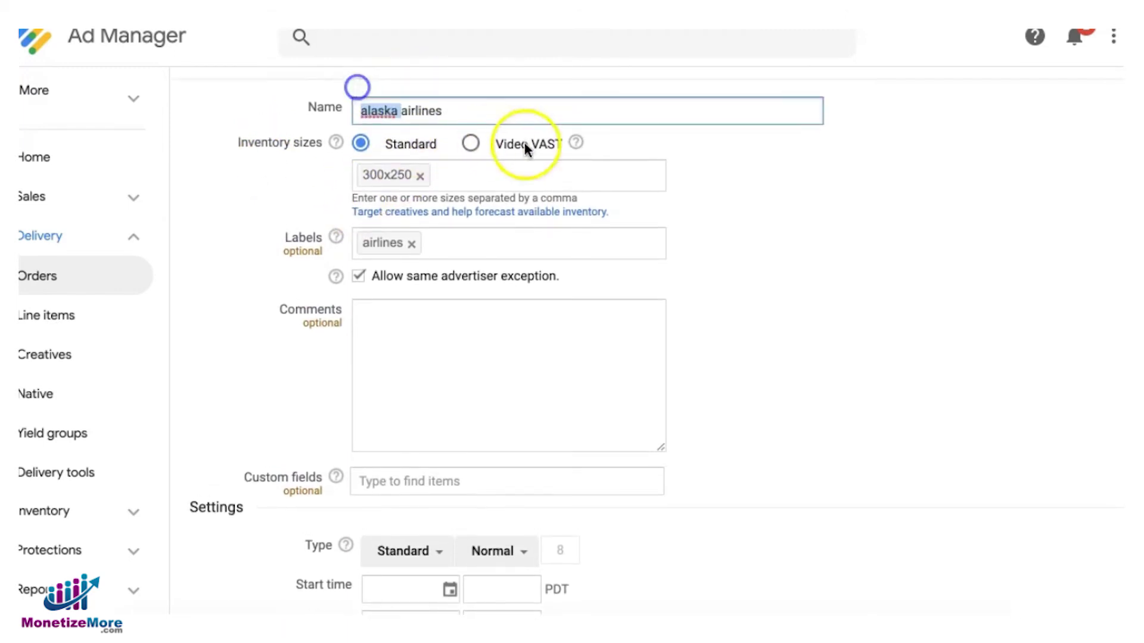
{"action": "left_click_drag", "start_coordinate": [522, 111], "coordinate": [302, 113]}
{"action": "type", "text": "virgin america"}
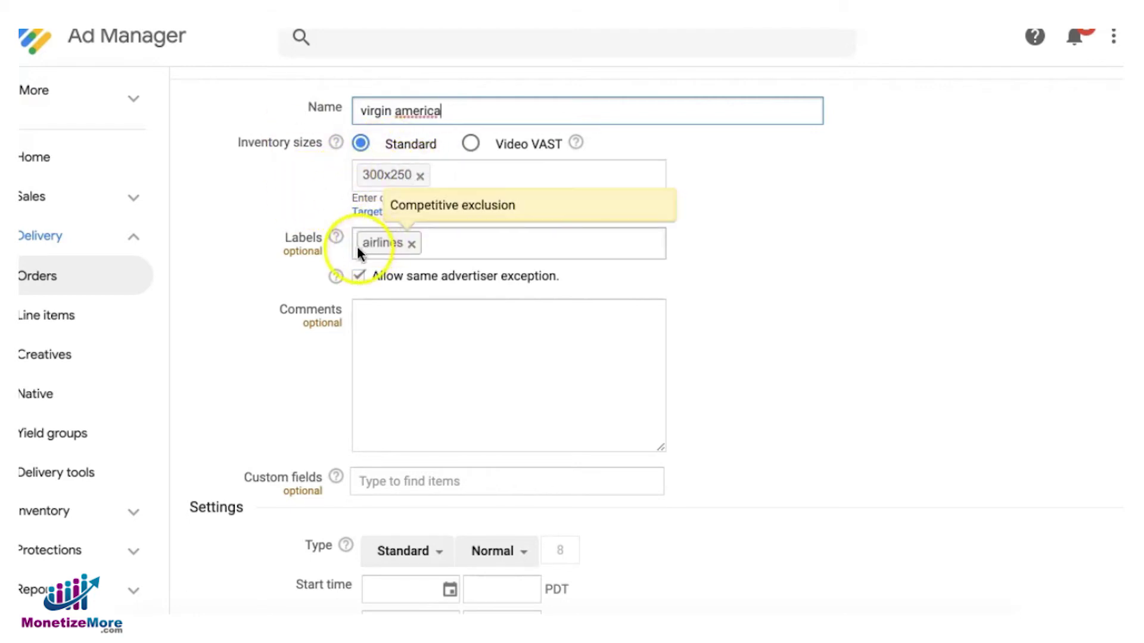
{"action": "left_click", "coordinate": [767, 263]}
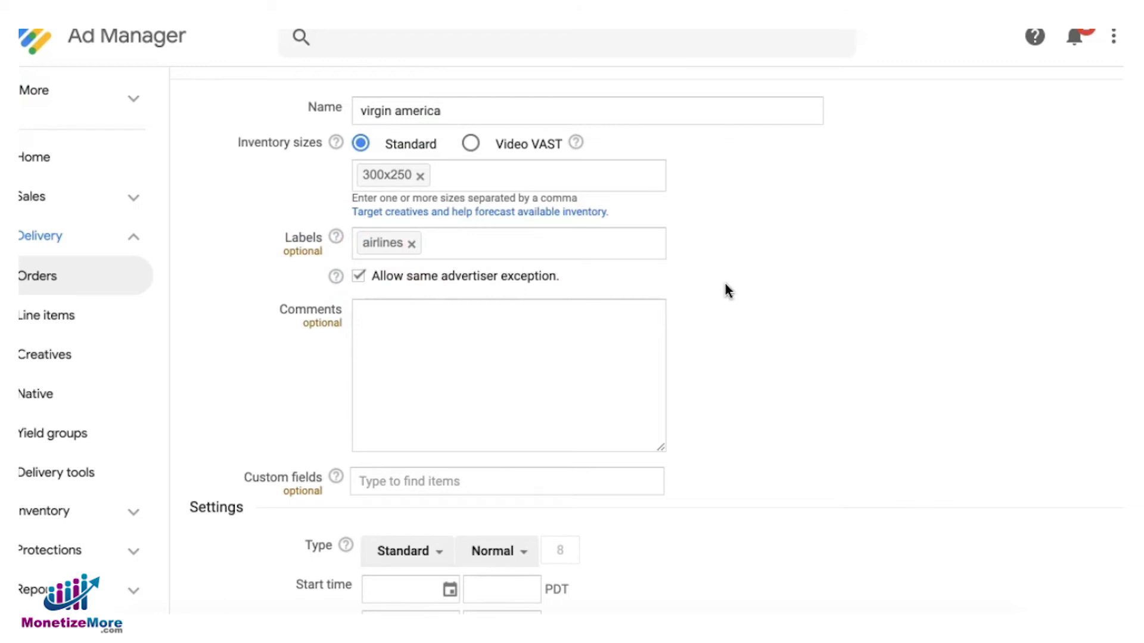
{"action": "left_click", "coordinate": [479, 179]}
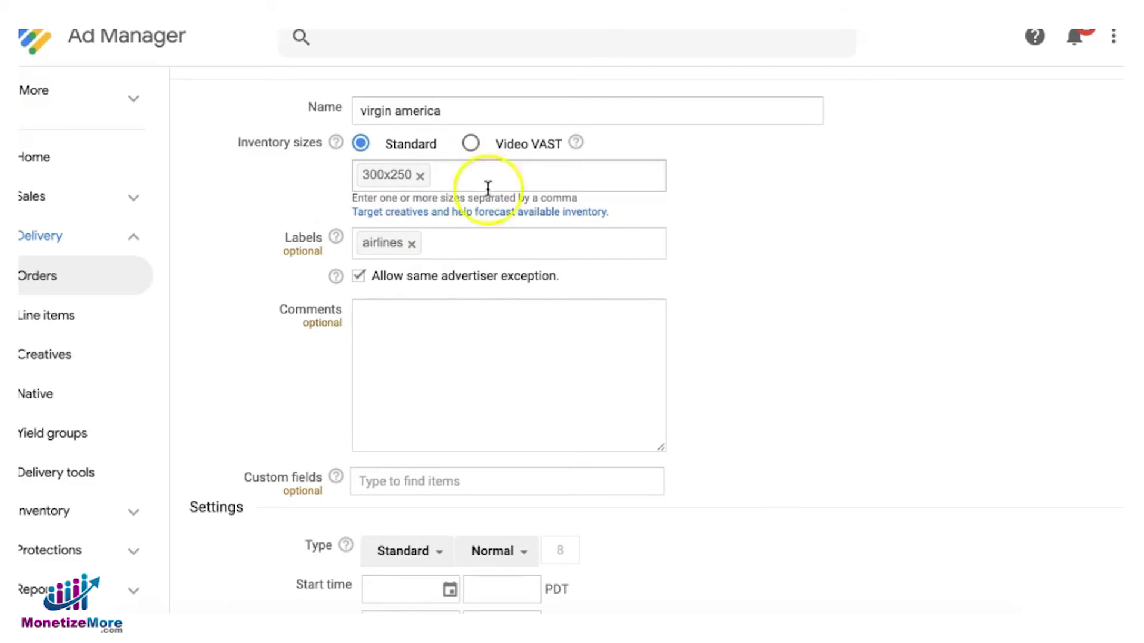
{"action": "left_click", "coordinate": [391, 255]}
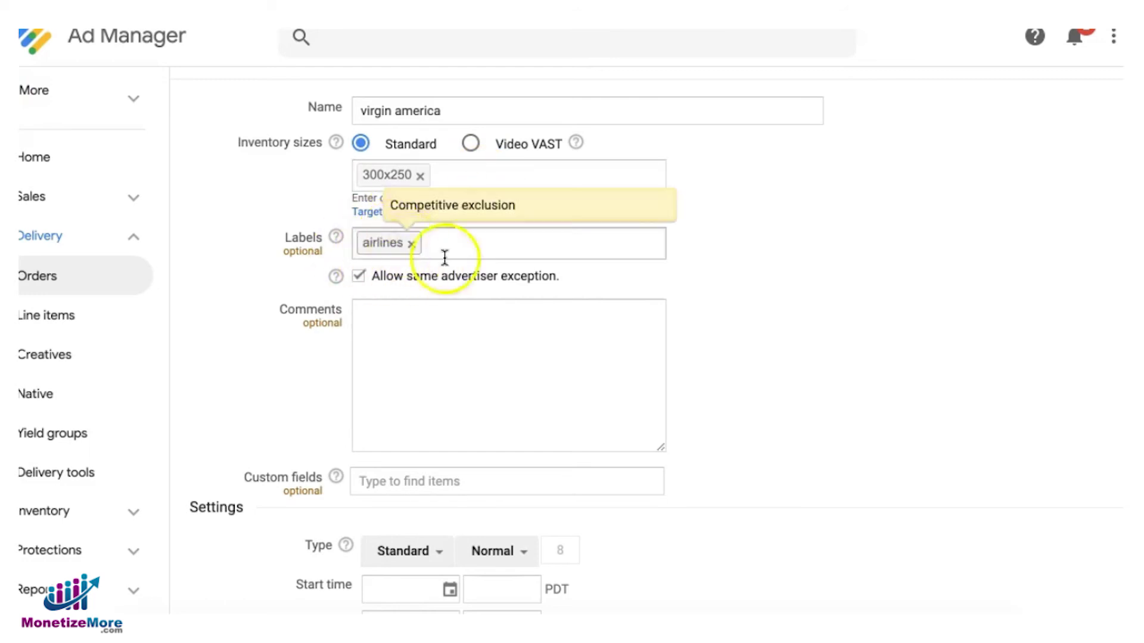